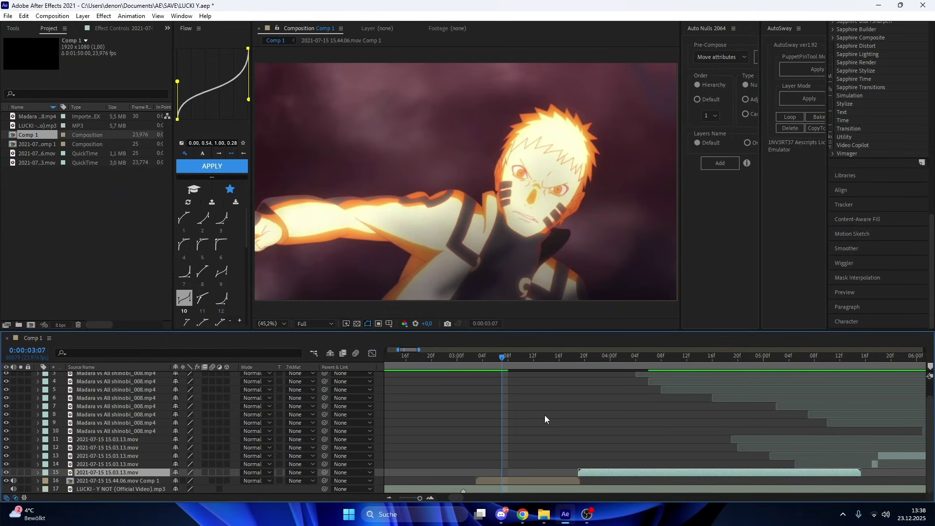
# Step: Examine the Comp 1 footage around the cut from the 2021-07-15 15.44.06 precomp to the layer 15 clip
pyautogui.hscroll(-2, 540, 441)
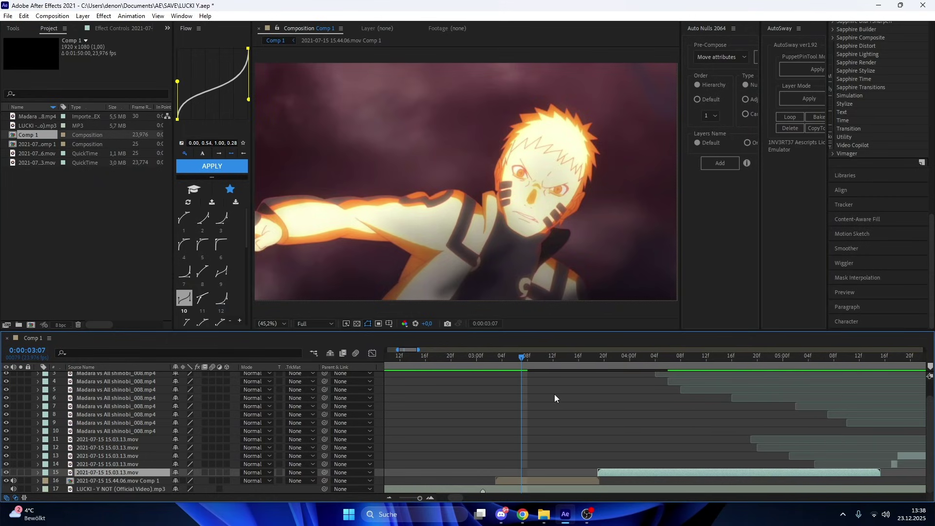
pyautogui.click(510, 482)
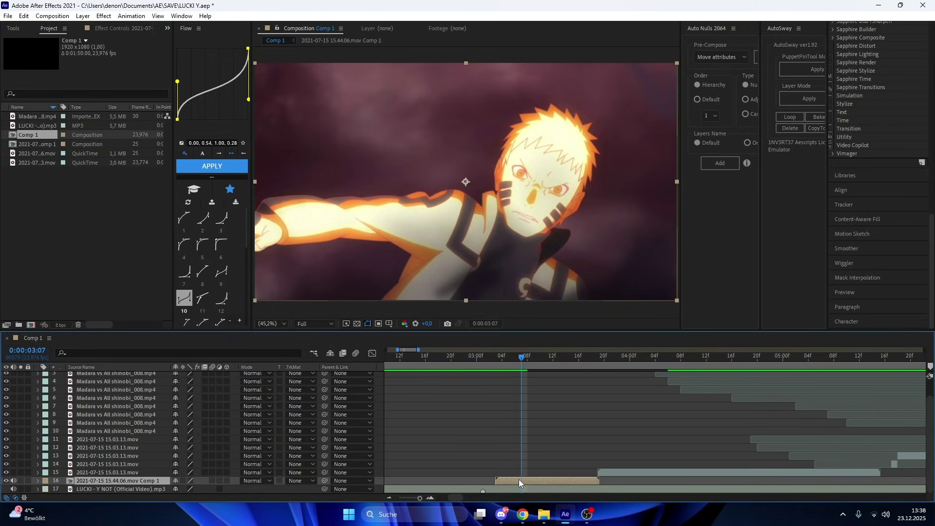
pyautogui.click(525, 367)
pyautogui.hscroll(4, 495, 405)
pyautogui.moveTo(457, 366); pyautogui.dragTo(653, 388)
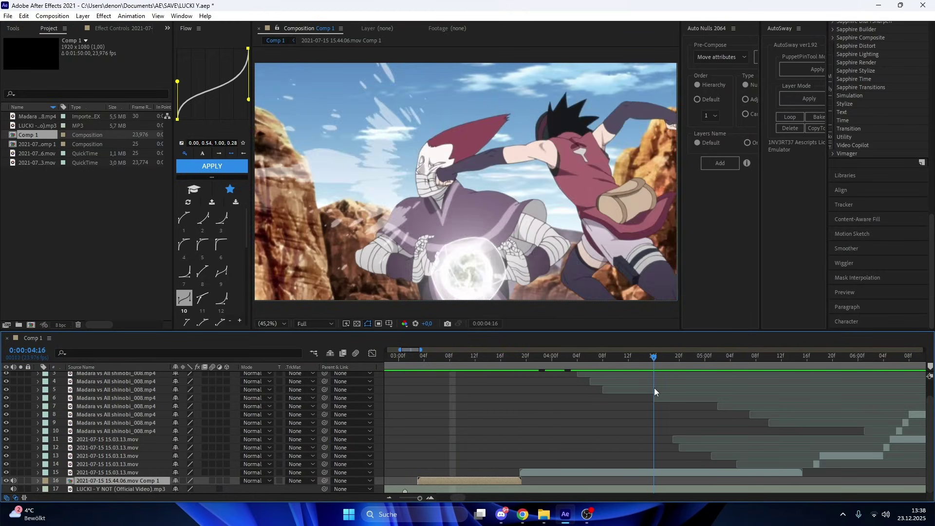
pyautogui.moveTo(498, 354); pyautogui.dragTo(445, 357)
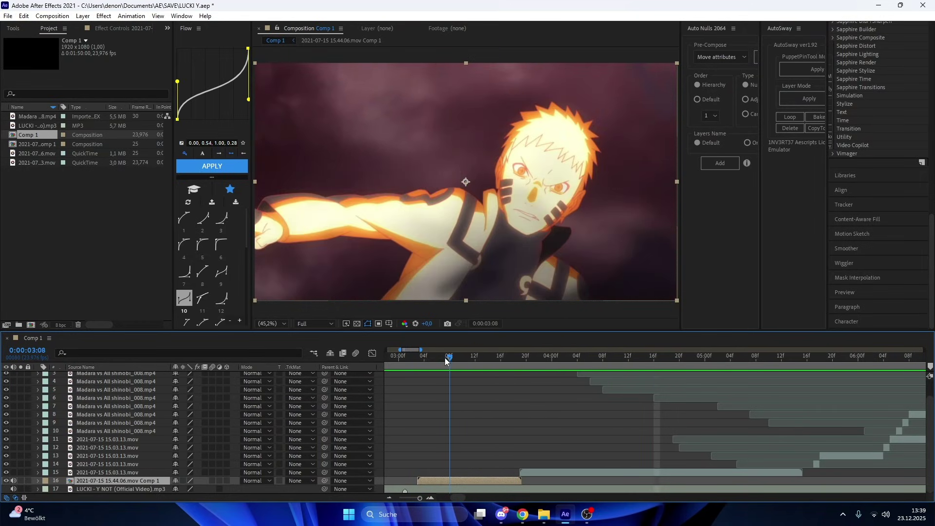
# Step: Review the motion inside the 2021-07-15 15.44.06.mov Comp 1 precomp and return to Comp 1
pyautogui.doubleClick(431, 480)
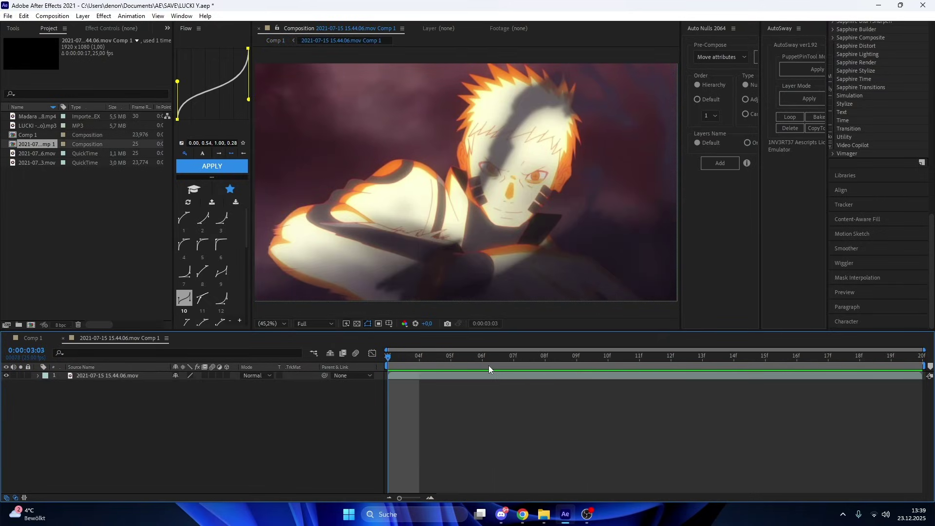
pyautogui.moveTo(489, 361); pyautogui.dragTo(835, 360)
pyautogui.press('space')
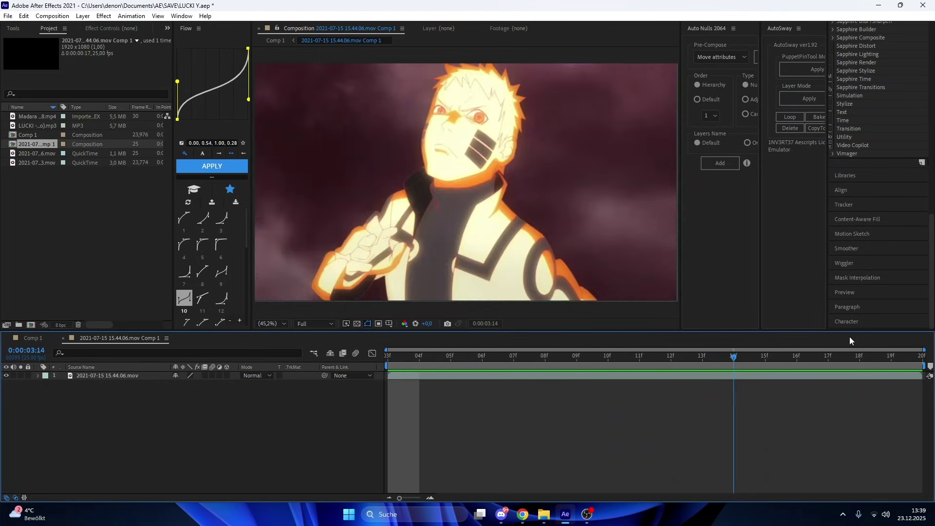
pyautogui.click(279, 41)
pyautogui.click(636, 478)
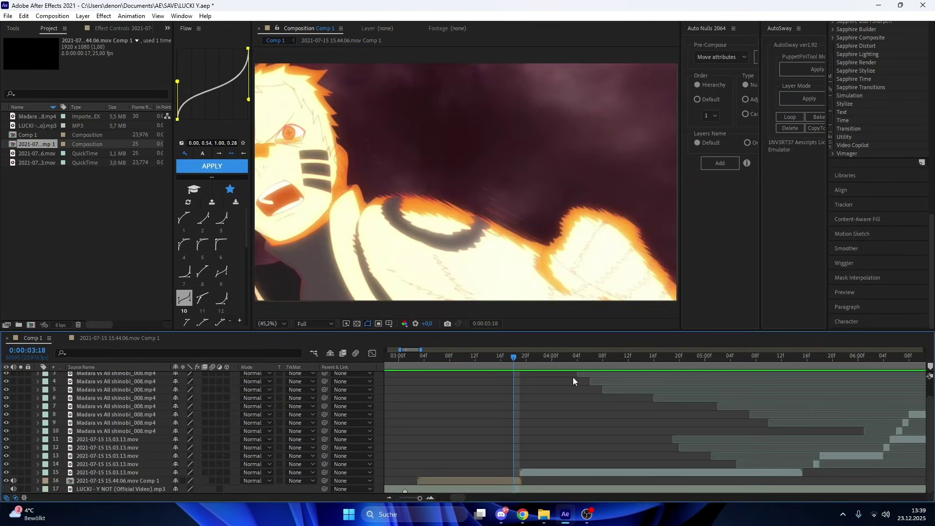
# Step: Split layer 15 at 0:00:04:07, delete the earlier part and move the remaining clip to start at 0:00:03:19
pyautogui.moveTo(647, 365); pyautogui.dragTo(594, 369)
pyautogui.click(609, 473)
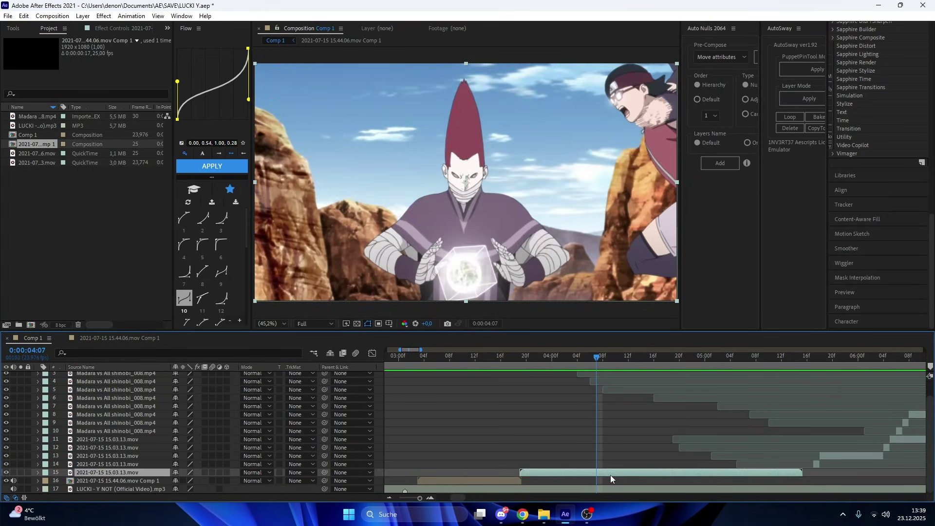
pyautogui.hotkey('ctrl', 'shift', 'd')
pyautogui.click(583, 481)
pyautogui.press('Delete')
pyautogui.moveTo(614, 471); pyautogui.dragTo(535, 484)
# Step: Split the moved layer 15 clip at 0:00:04:19 and delete everything after that frame
pyautogui.moveTo(431, 361); pyautogui.dragTo(670, 376)
pyautogui.hotkey('ctrl', 'shift', 'd')
pyautogui.press('Delete')
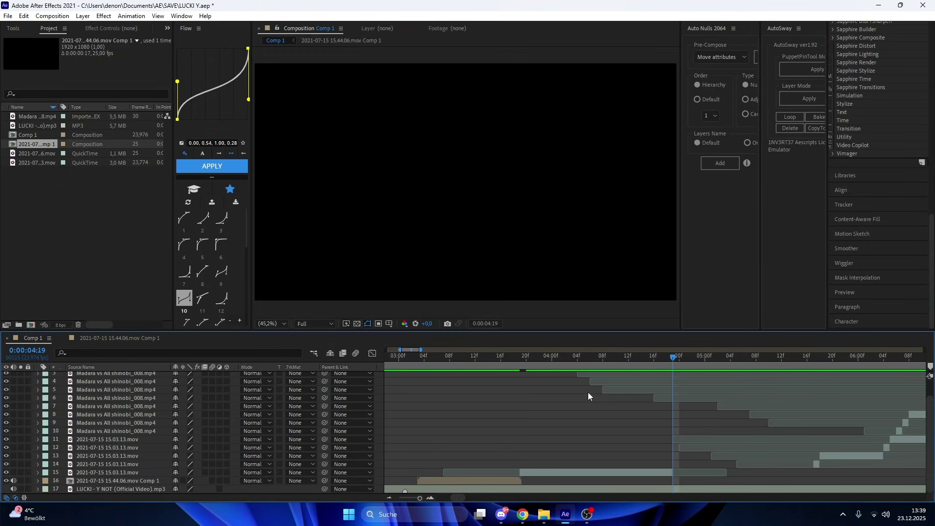
# Step: Mute the audio of the LUCKI - Y NOT music layer
pyautogui.hscroll(-2, 588, 392)
pyautogui.moveTo(604, 357); pyautogui.dragTo(495, 363)
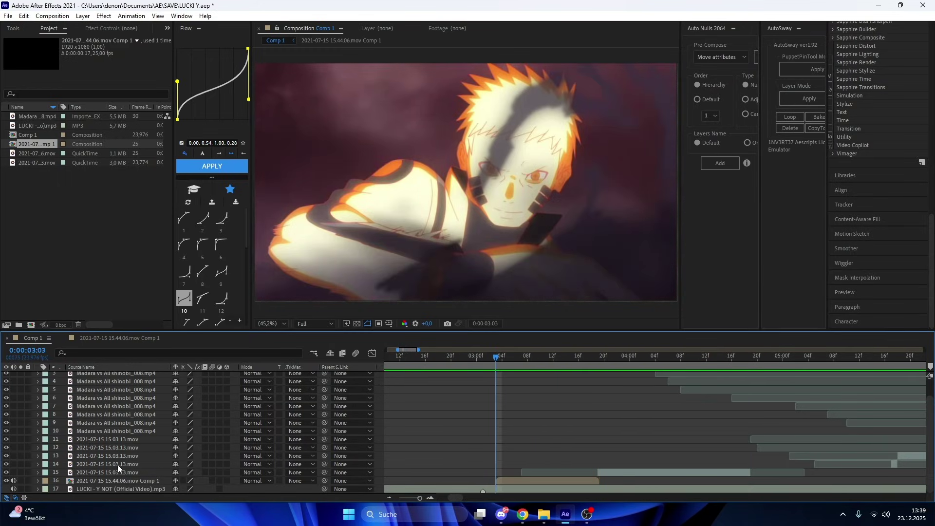
pyautogui.click(13, 489)
# Step: Play back the transition from the precomp into the layer 15 clip, starting around 0:00:03:02
pyautogui.moveTo(489, 363)
pyautogui.mouseDown()
pyautogui.moveTo(565, 364)
pyautogui.moveTo(502, 367)
pyautogui.mouseUp()
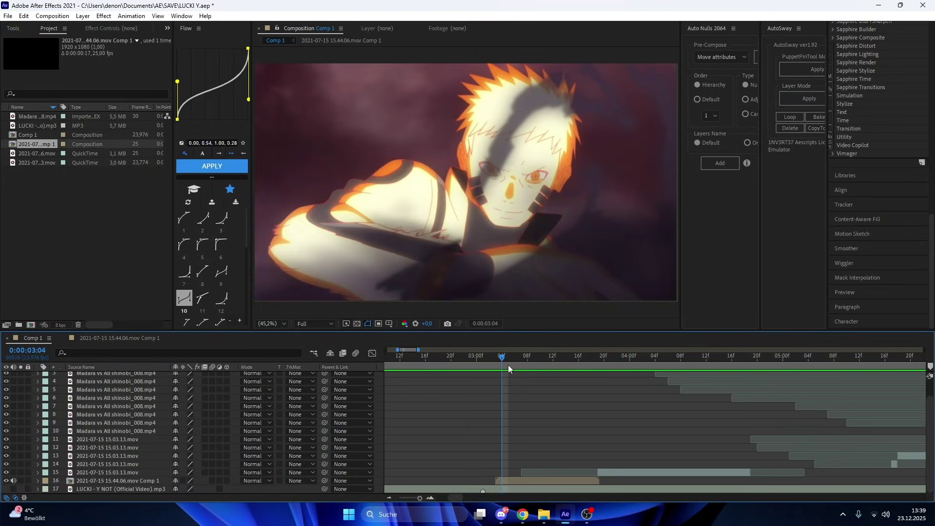
pyautogui.hscroll(2, 501, 366)
pyautogui.moveTo(429, 361); pyautogui.dragTo(409, 362)
pyautogui.hscroll(2, 463, 382)
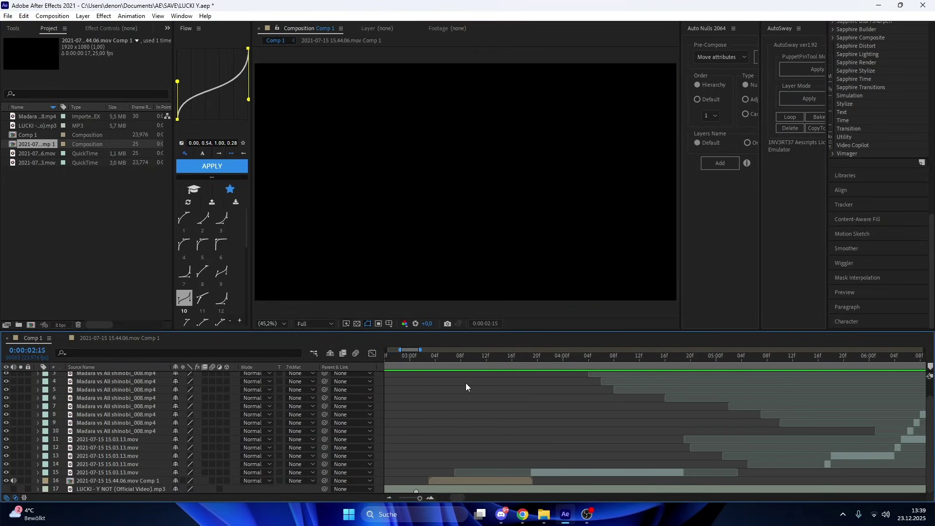
pyautogui.click(422, 361)
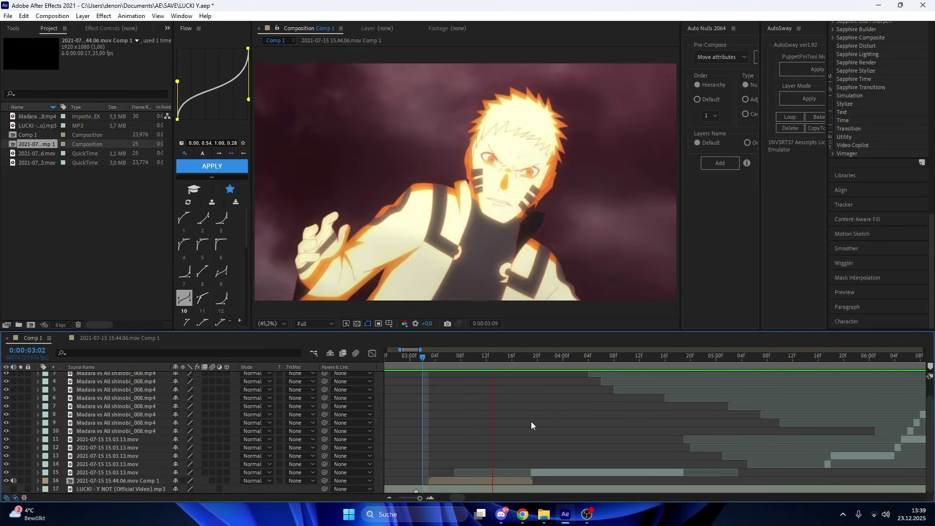
pyautogui.click(456, 362)
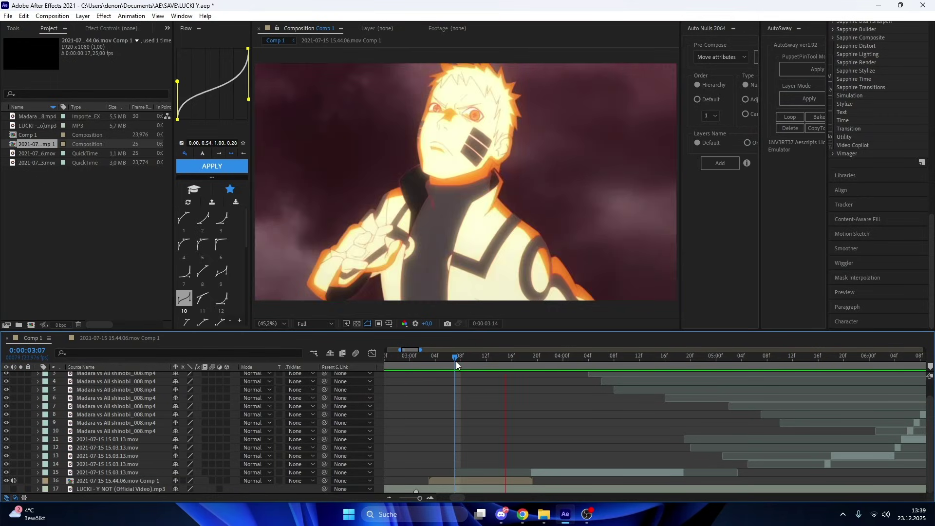
pyautogui.click(456, 361)
pyautogui.press('space')
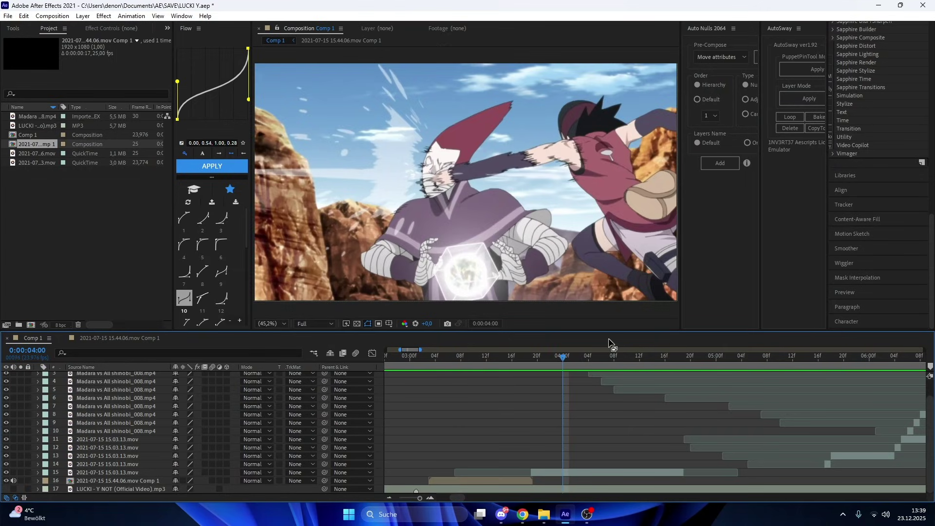
# Step: Shift layer 15 two frames earlier and cut away its portion before 0:00:03:19
pyautogui.moveTo(548, 362)
pyautogui.mouseDown()
pyautogui.moveTo(533, 357)
pyautogui.moveTo(557, 363)
pyautogui.moveTo(532, 361)
pyautogui.mouseUp()
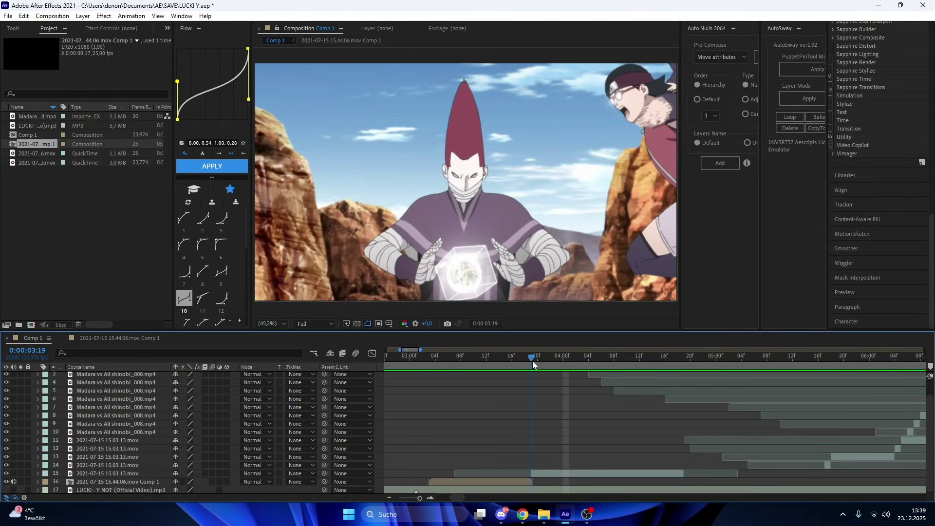
pyautogui.click(556, 473)
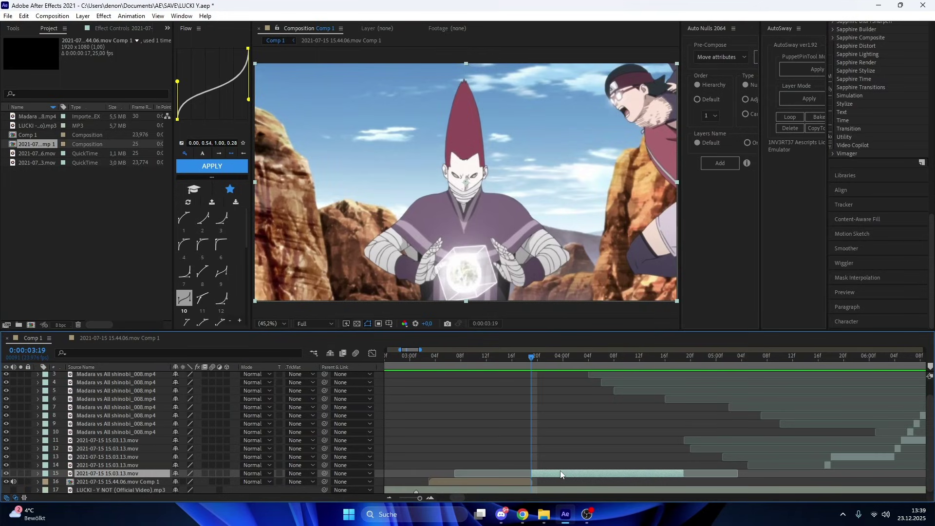
pyautogui.moveTo(539, 477); pyautogui.dragTo(528, 476)
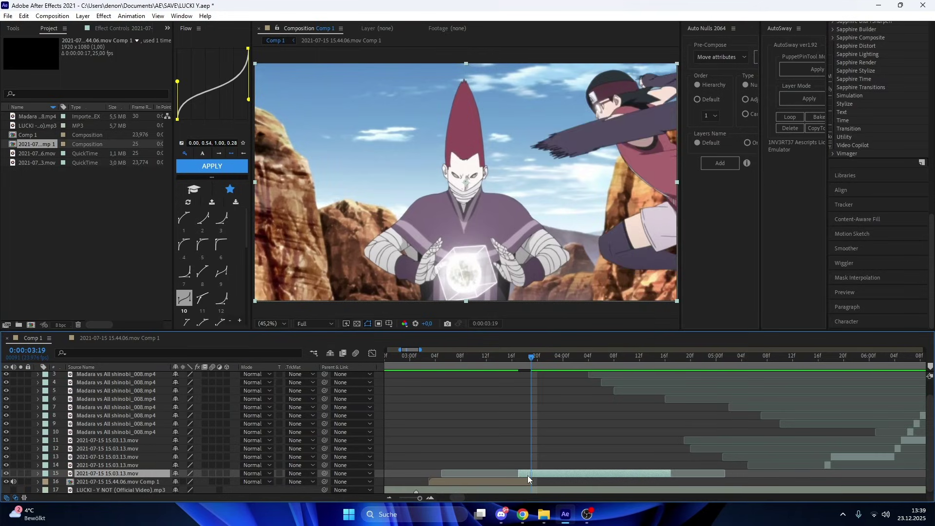
pyautogui.hotkey('ctrl', 'shift', 'd')
pyautogui.press('Delete')
pyautogui.hotkey('ctrl', 'z')
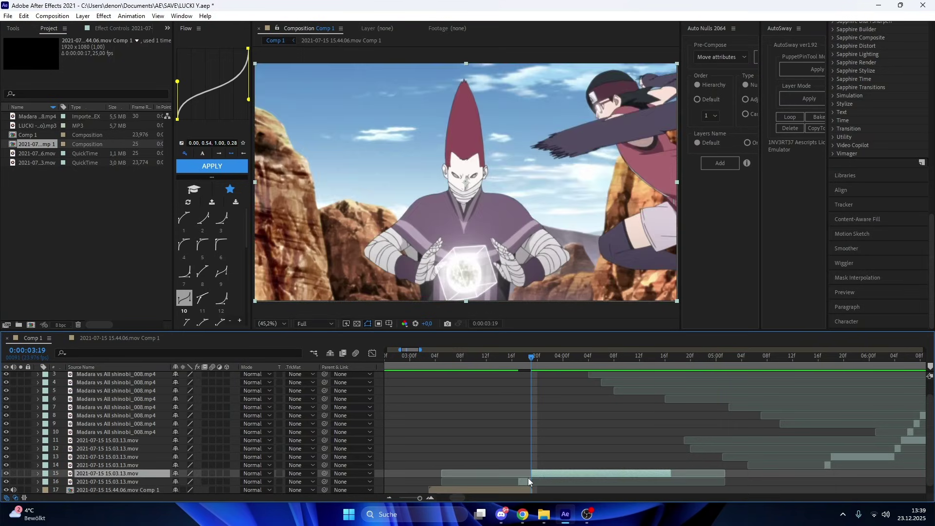
pyautogui.click(528, 479)
pyautogui.press('Delete')
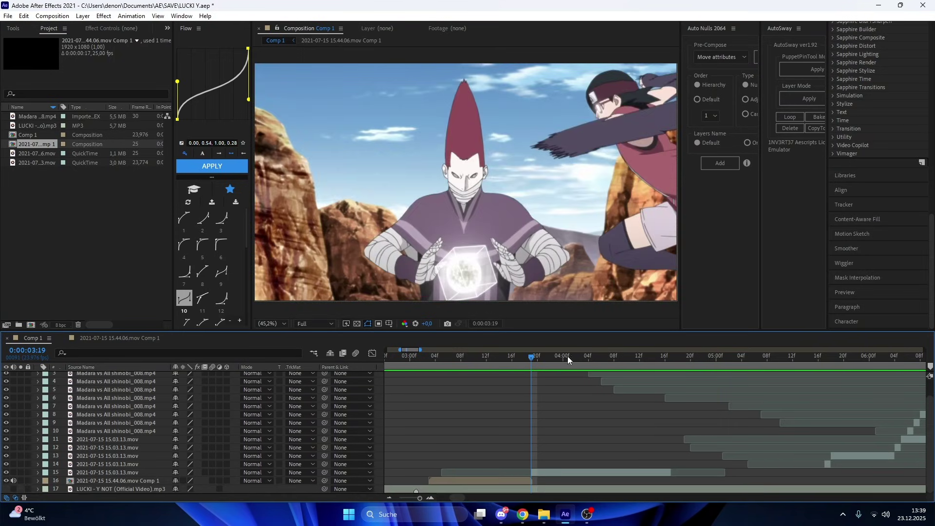
# Step: Split the layer 15 clip at 0:00:03:21
pyautogui.click(538, 364)
pyautogui.click(542, 361)
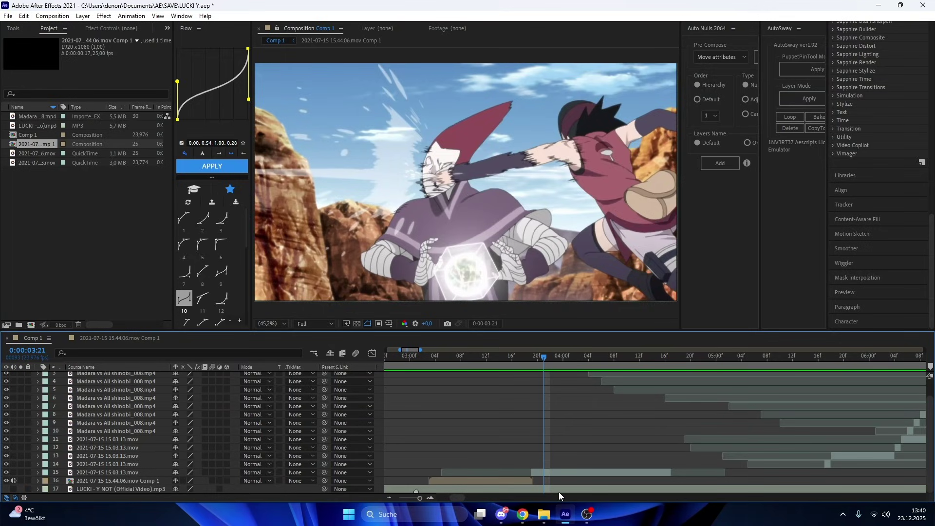
pyautogui.click(553, 473)
pyautogui.hotkey('ctrl', 'shift', 'd')
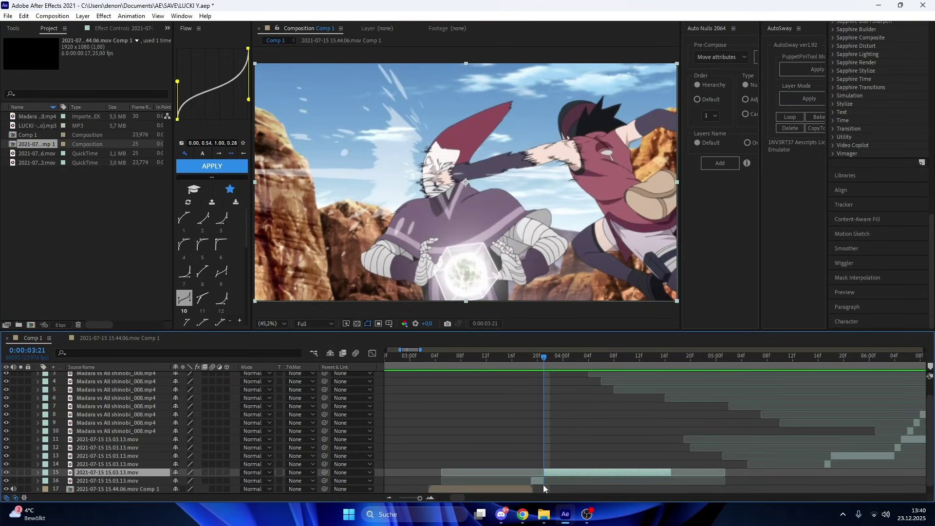
# Step: Shorten the first split piece to one frame and move the following piece to start at 0:00:03:20
pyautogui.click(532, 355)
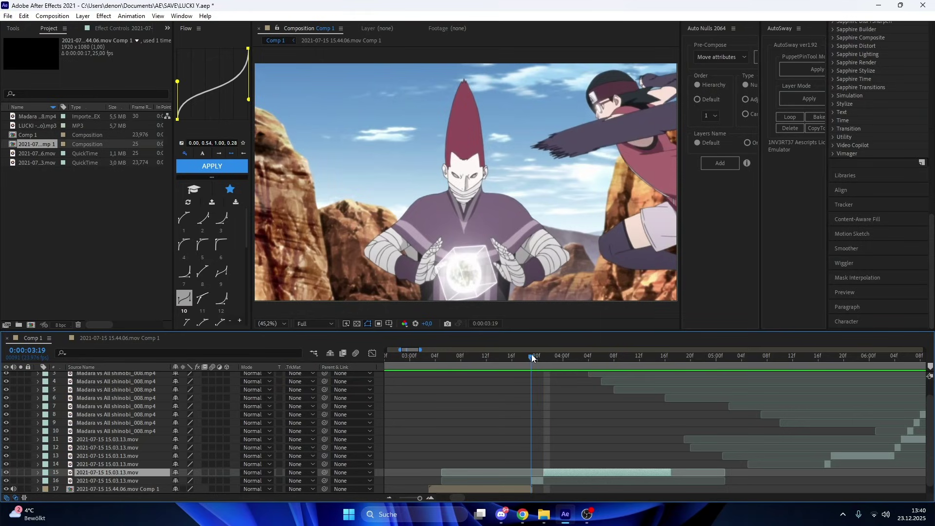
pyautogui.press('pagedown')
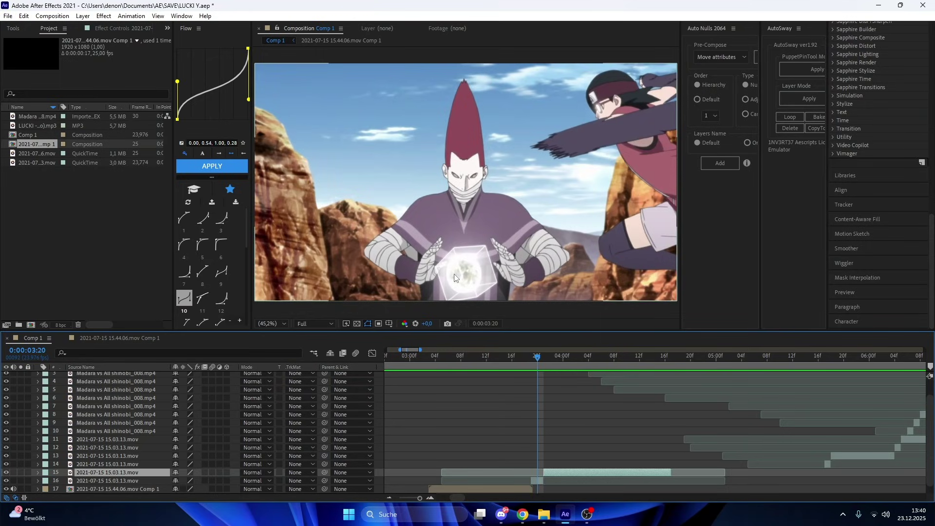
pyautogui.click(531, 367)
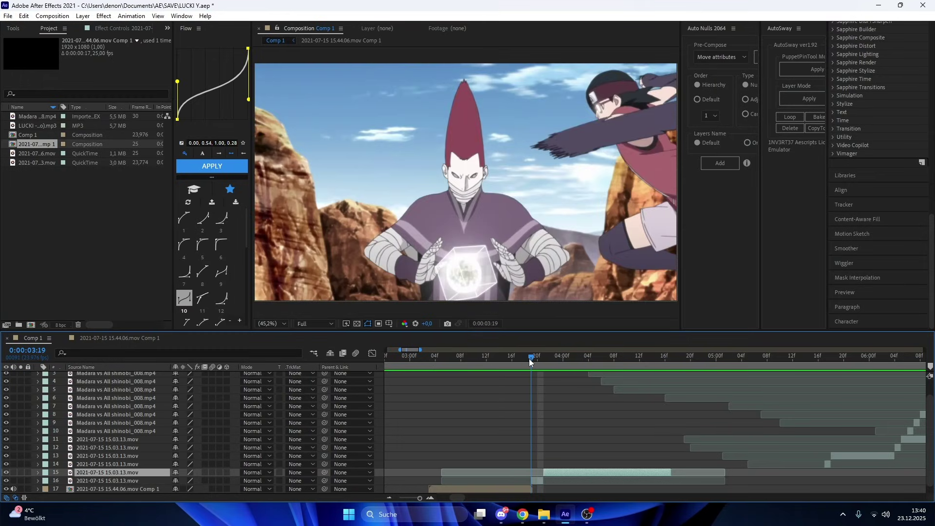
pyautogui.click(535, 355)
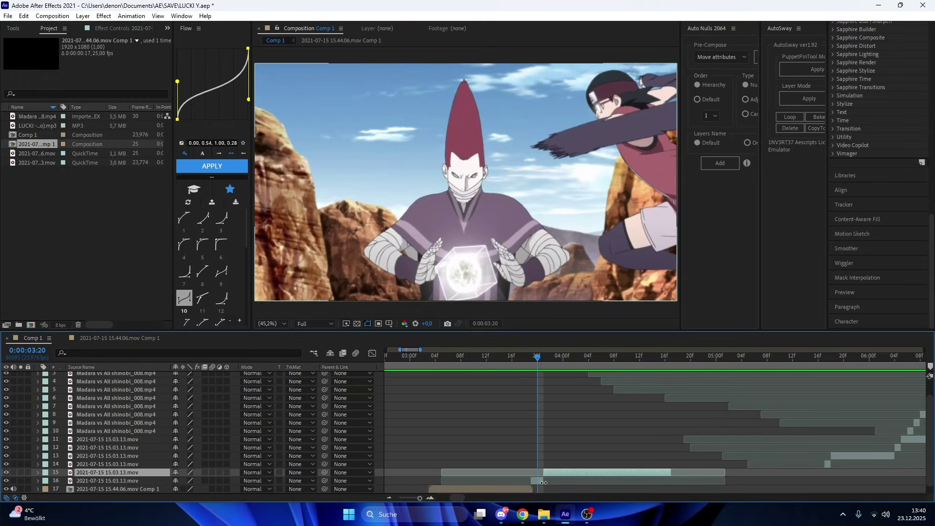
pyautogui.moveTo(562, 472); pyautogui.dragTo(555, 470)
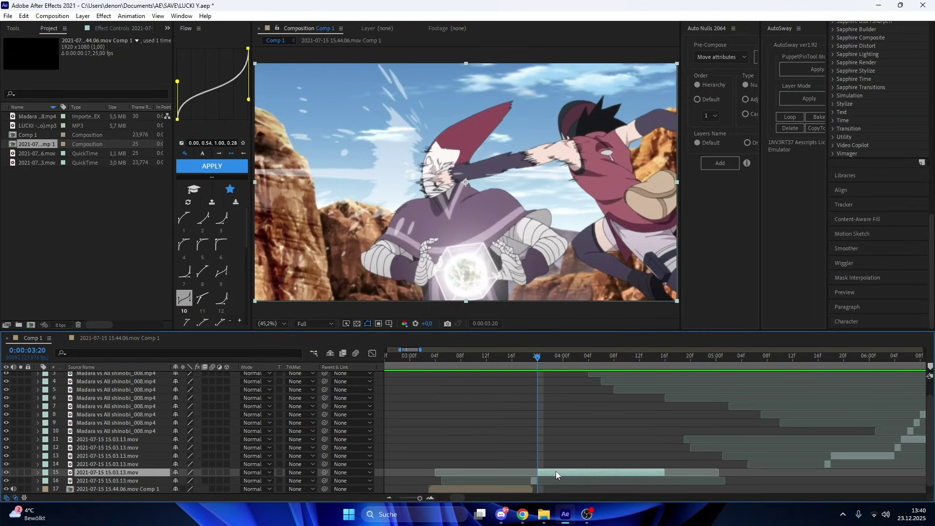
# Step: Play back the shortened transition from the precomp into the split clips to check its timing
pyautogui.moveTo(534, 361); pyautogui.dragTo(435, 366)
pyautogui.press('space')
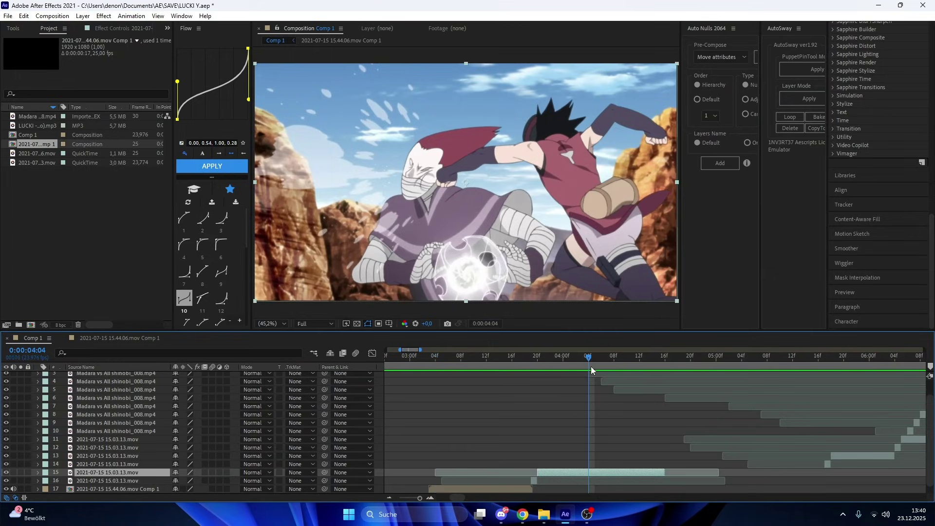
pyautogui.press('space')
pyautogui.moveTo(537, 364); pyautogui.dragTo(435, 365)
pyautogui.press('space')
pyautogui.press('space')
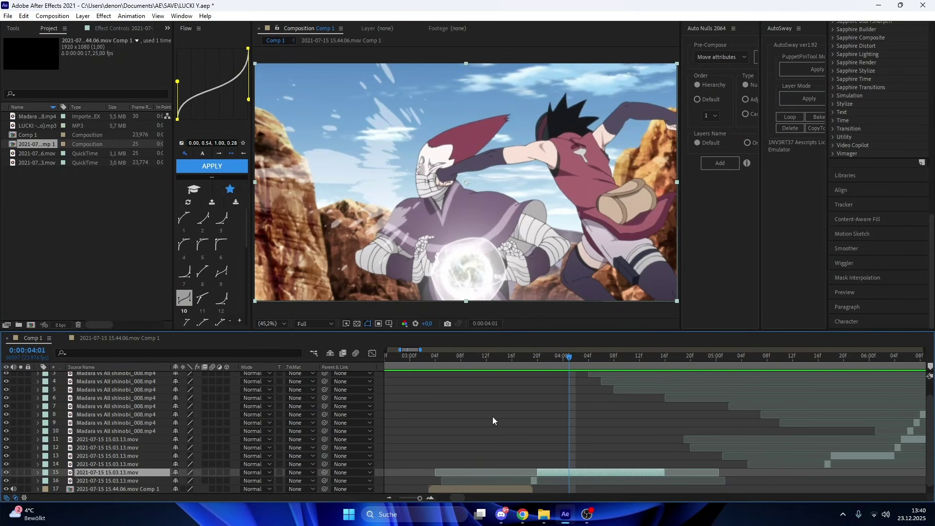
# Step: Split the remaining 15.03.13 clip into short consecutive pieces and trim layers 16 to 20 to one frame each from 0:00:03:21
pyautogui.moveTo(545, 366); pyautogui.dragTo(564, 377)
pyautogui.scroll(-3, 652, 460)
pyautogui.press('Delete')
pyautogui.keyDown('ctrl'); pyautogui.click(652, 416); pyautogui.keyUp('ctrl')
pyautogui.press('i')
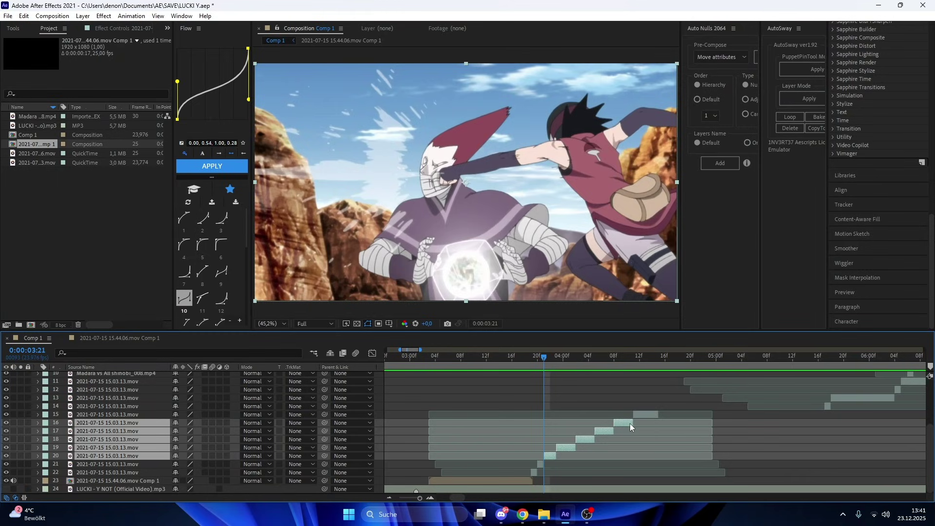
# Step: Select layers 20 through 16 and arrange them back to back with Sequence Layers, leaving Overlap off
pyautogui.click(535, 480)
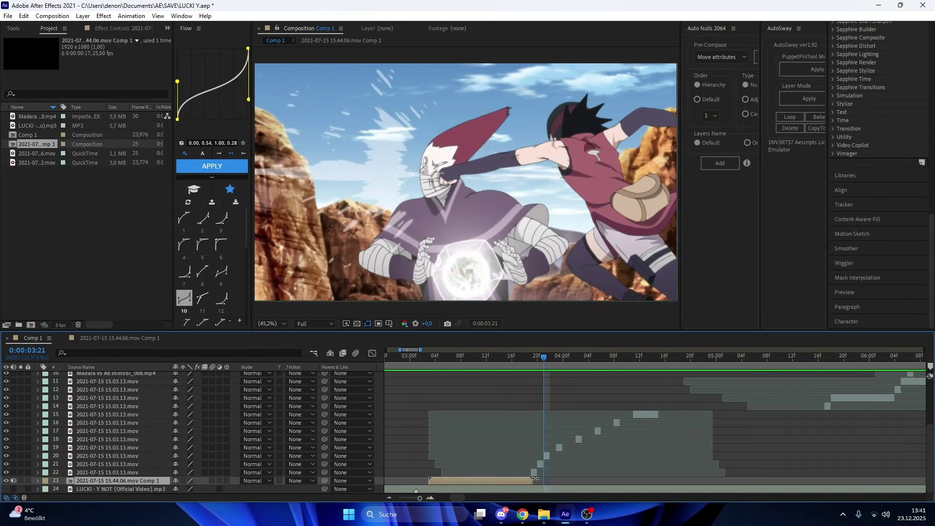
pyautogui.click(554, 455)
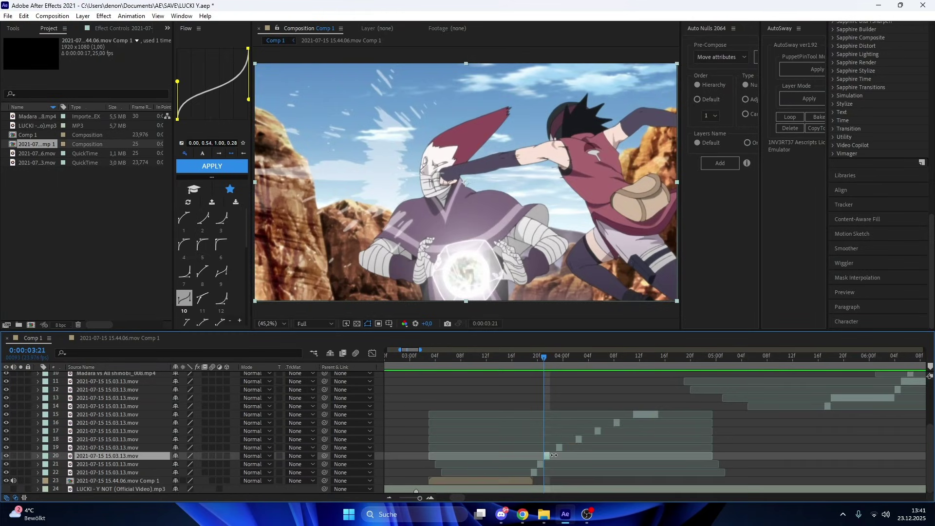
pyautogui.keyDown('shift'); pyautogui.click(615, 422); pyautogui.keyUp('shift')
pyautogui.rightClick(616, 422)
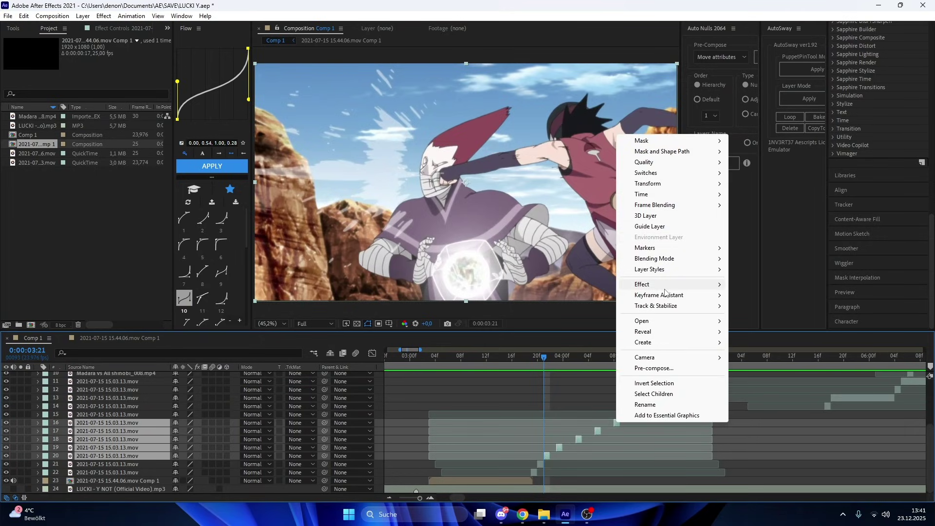
pyautogui.moveTo(661, 296)
pyautogui.click(767, 381)
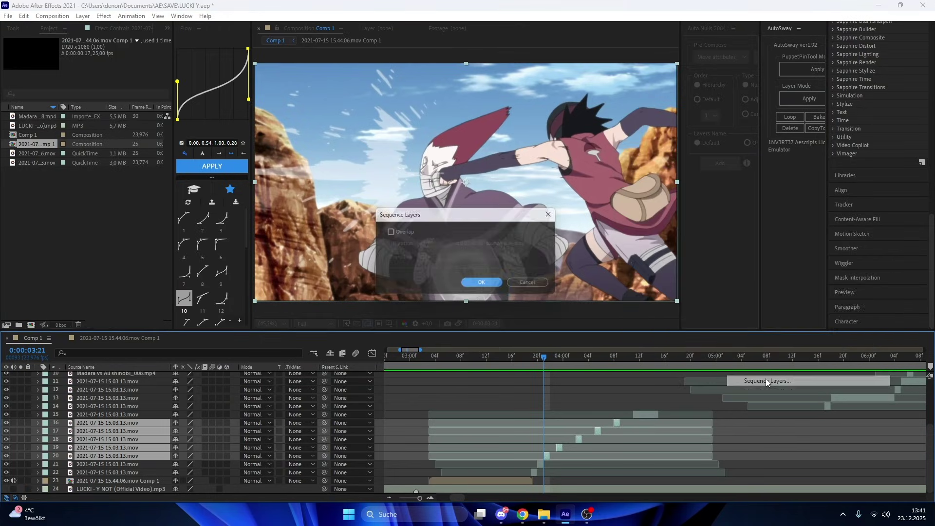
pyautogui.click(488, 285)
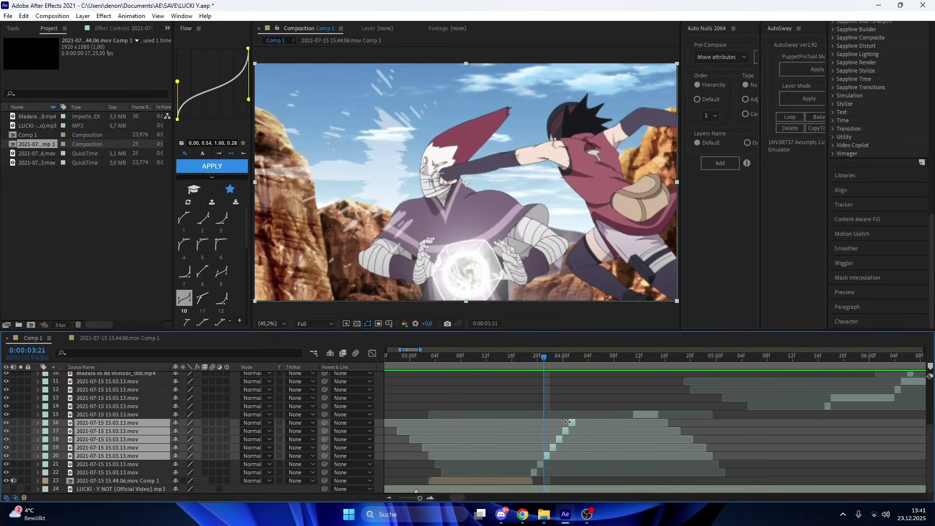
# Step: Pre-compose the five selected one-frame layers as Pre-comp 1, moving all attributes and adjusting its duration to the layers, and open it
pyautogui.hotkey('ctrl', 'shift', 'c')
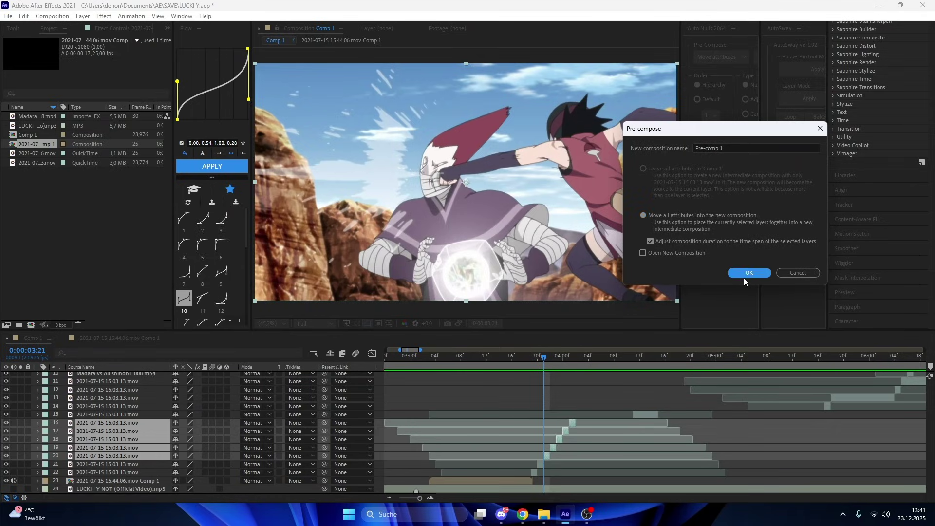
pyautogui.click(744, 276)
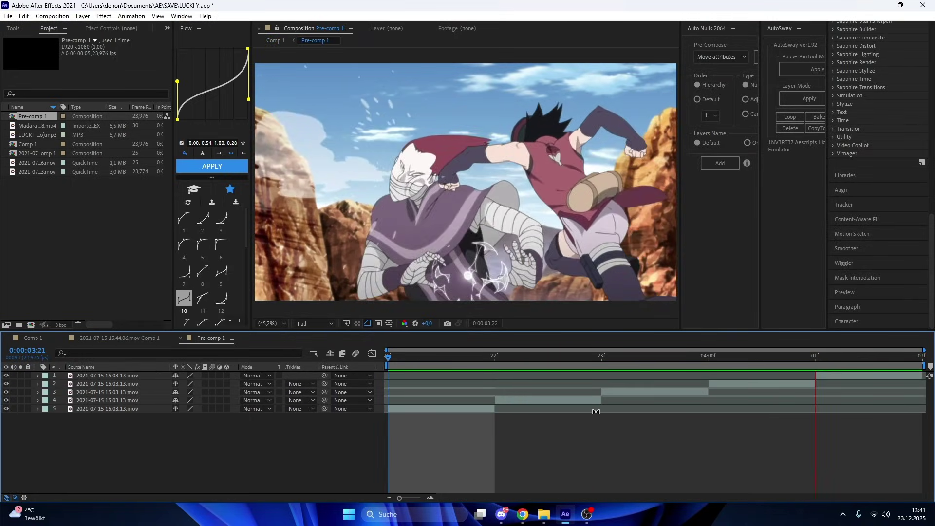
pyautogui.click(453, 376)
pyautogui.click(413, 356)
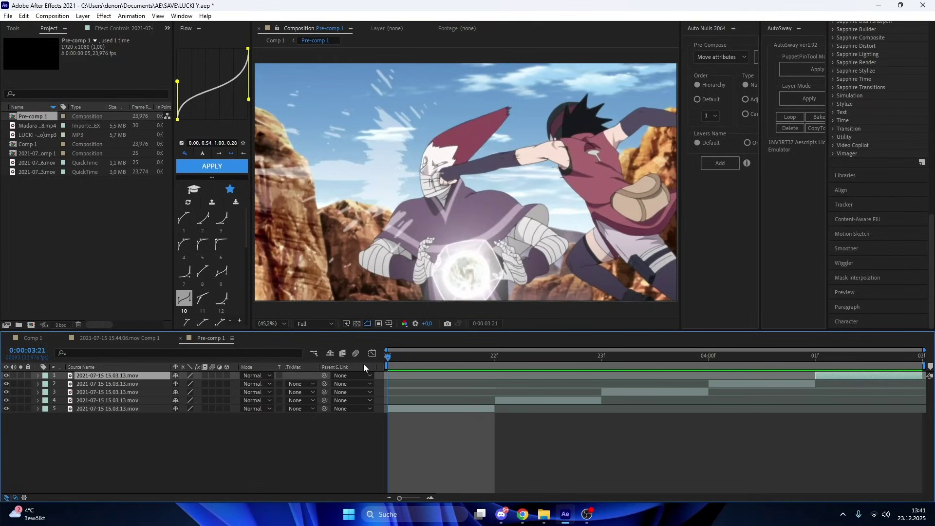
# Step: Nest all layers of Pre-comp 1 into a new composition named Pre-comp 2 and apply Twixtor Pro to it
pyautogui.hotkey('ctrl', 'a')
pyautogui.hotkey('ctrl', 'shift', 'c')
pyautogui.press('Return')
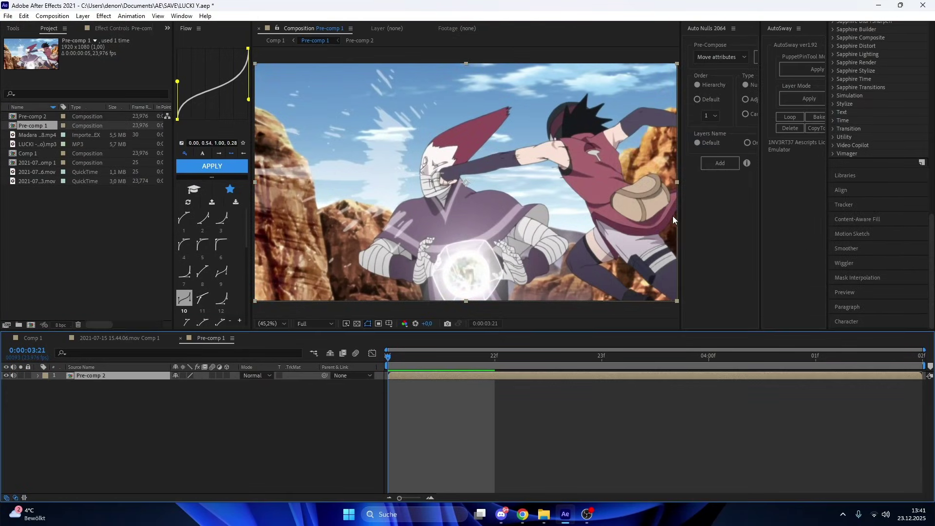
pyautogui.click(410, 381)
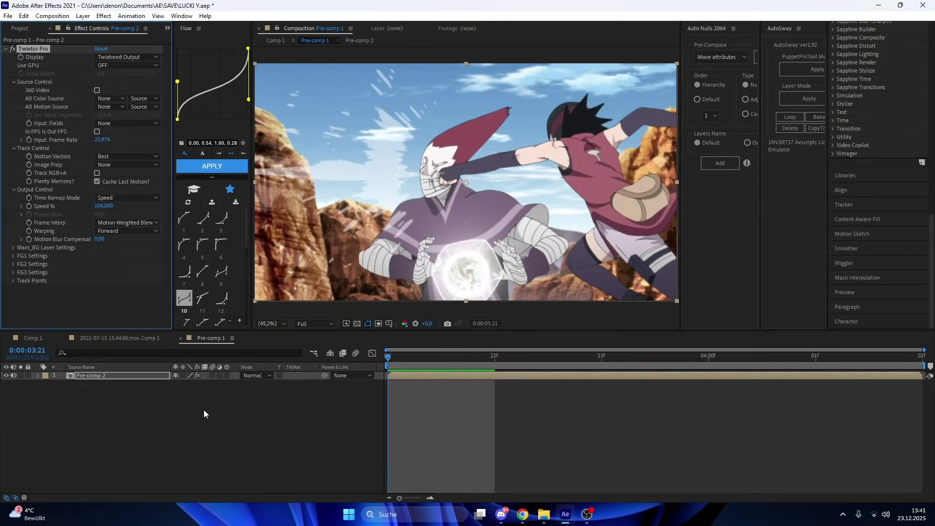
pyautogui.click(202, 409)
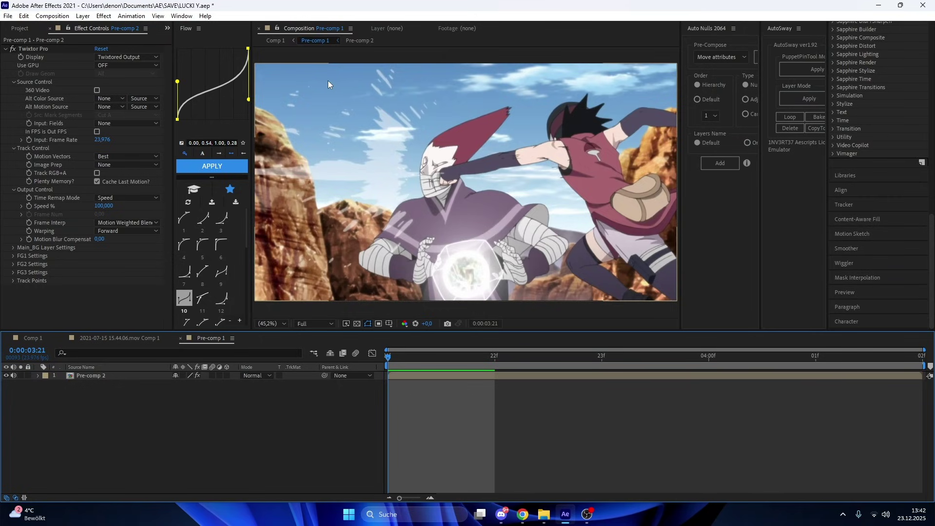
# Step: Return to Comp 1 and play back the transition into Pre-comp 1 from 0:00:03:04
pyautogui.click(279, 40)
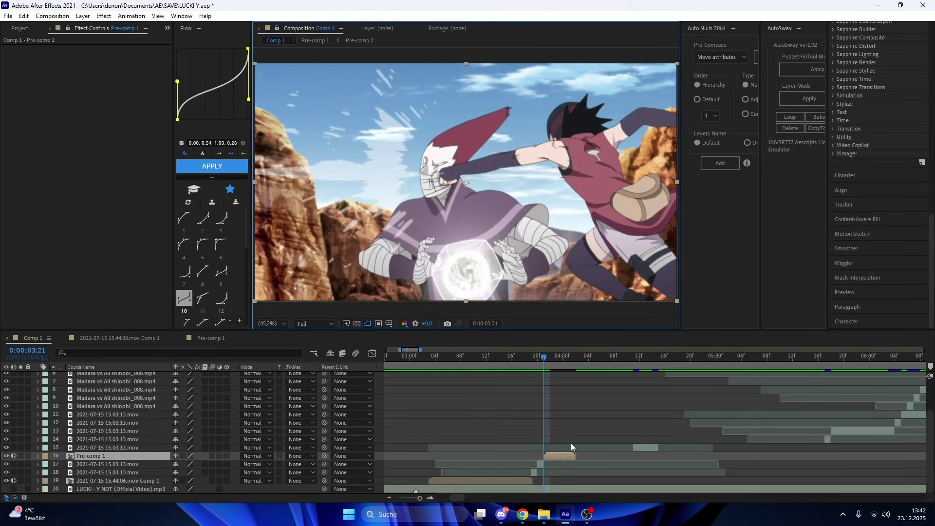
pyautogui.click(13, 488)
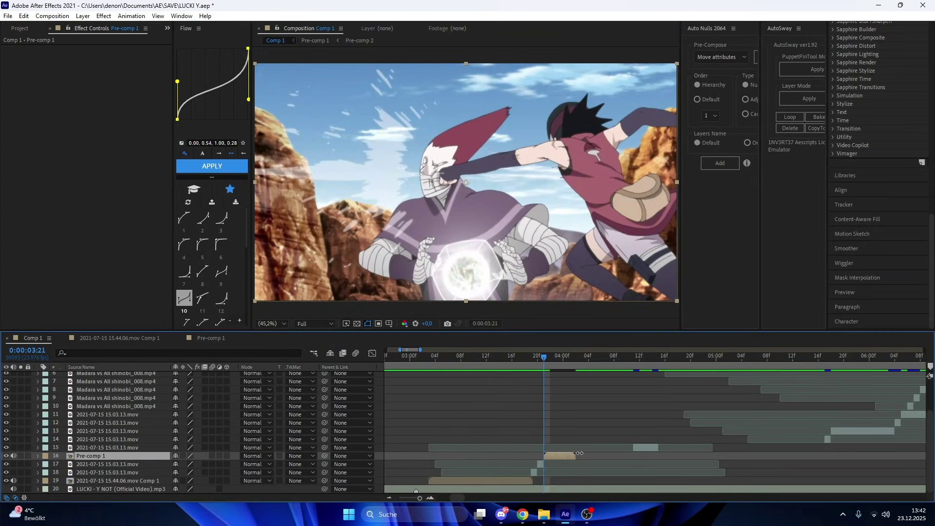
pyautogui.hscroll(2, 527, 396)
pyautogui.moveTo(504, 364); pyautogui.dragTo(466, 364)
pyautogui.hscroll(-2, 496, 387)
pyautogui.click(474, 360)
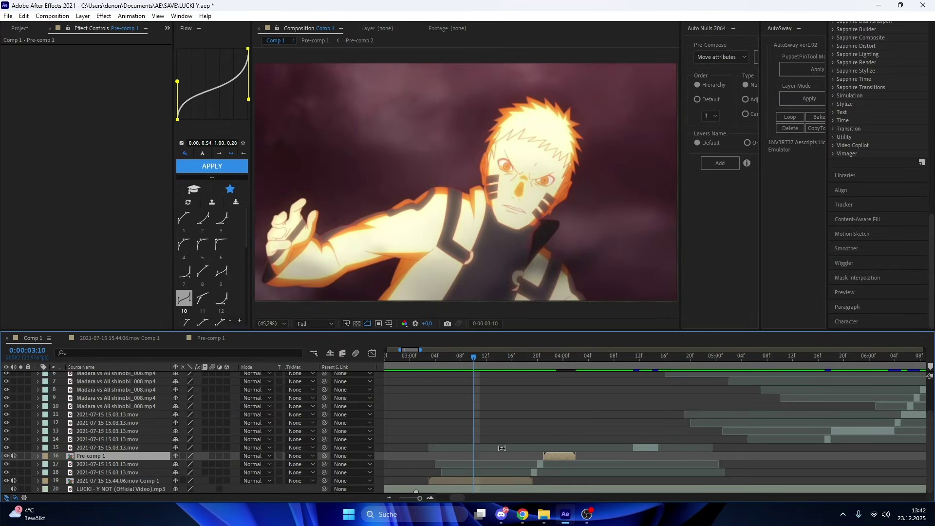
pyautogui.hscroll(-1, 472, 377)
pyautogui.click(456, 358)
pyautogui.press('space')
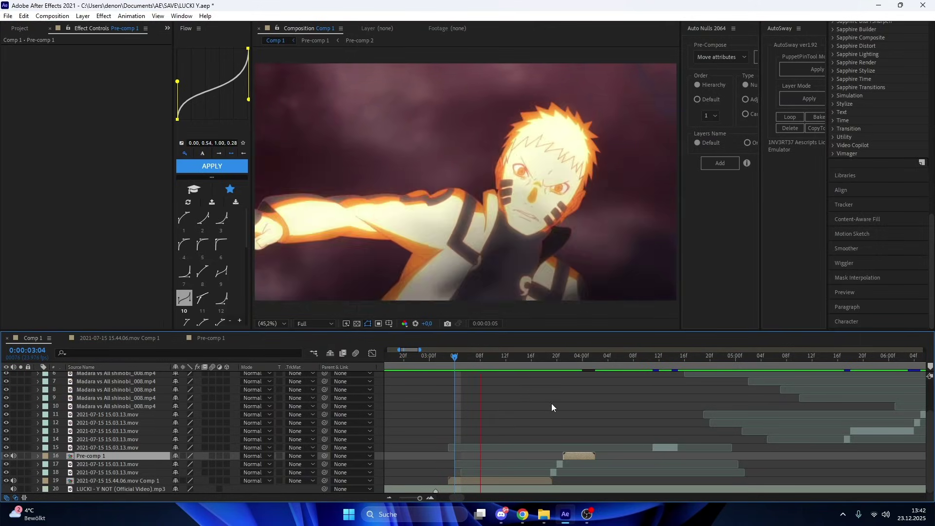
pyautogui.press('space')
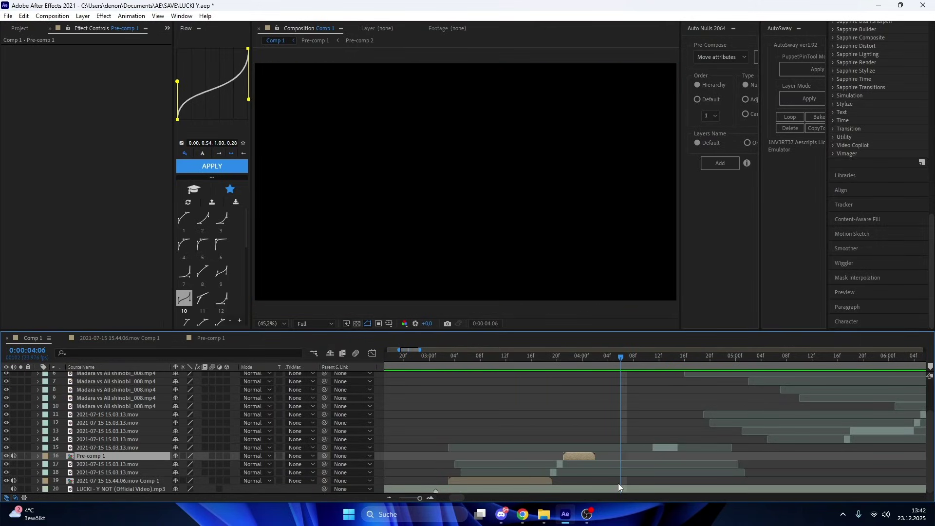
# Step: Add a marker to the LUCKI music layer at 0:00:04:06 and play back from 0:00:02:21 to check the beat
pyautogui.click(618, 488)
pyautogui.click(411, 358)
pyautogui.press('space')
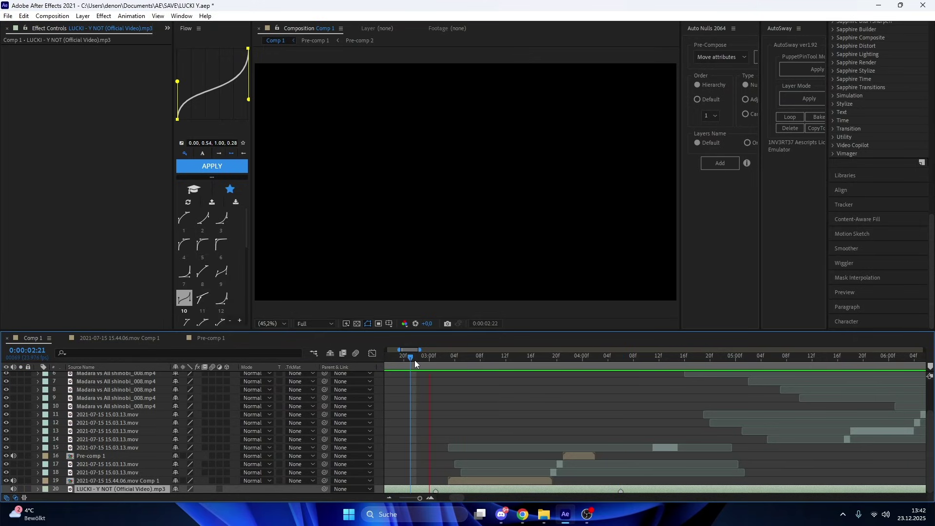
pyautogui.press('space')
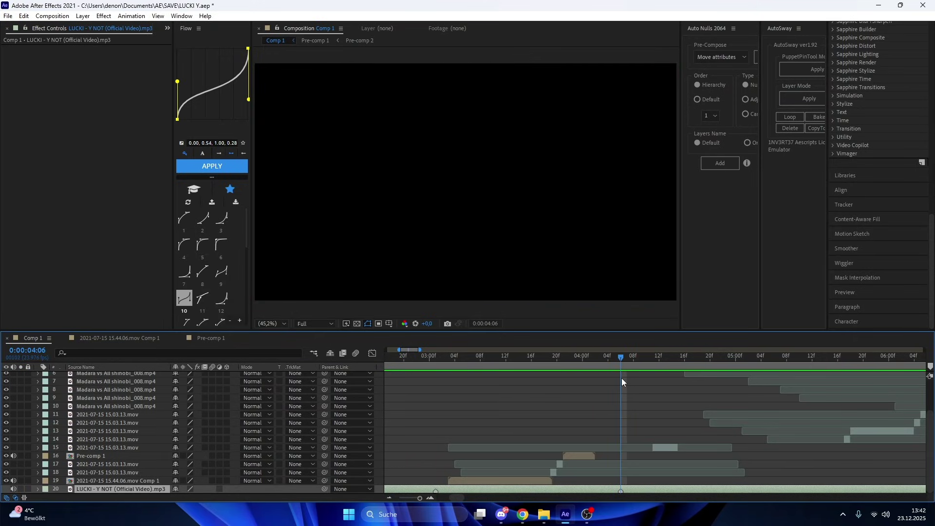
# Step: Enable time remapping on Pre-comp 1, move its end keyframe to 0:00:04:07, and cut off the layer after 0:00:04:06
pyautogui.click(591, 453)
pyautogui.hotkey('ctrl', 'alt', 't')
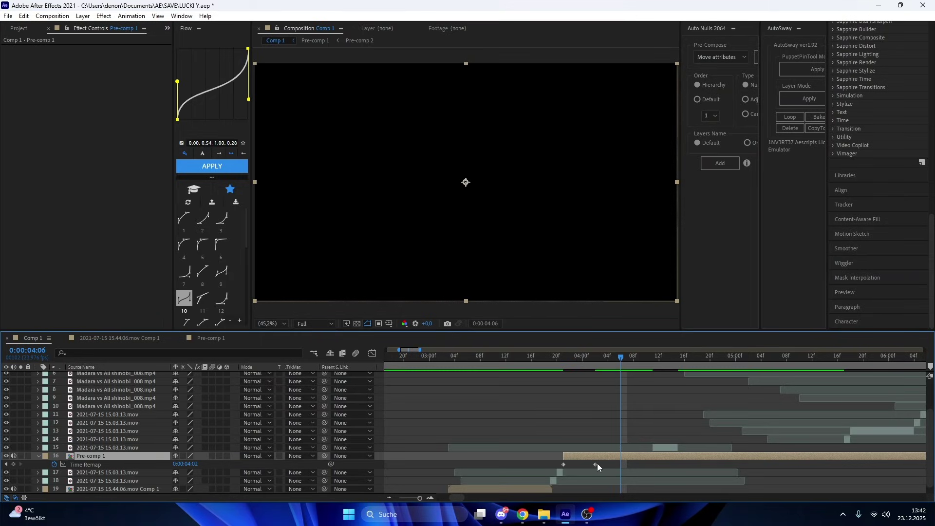
pyautogui.moveTo(595, 464); pyautogui.dragTo(625, 464)
pyautogui.hotkey('ctrl', 'shift', 'd')
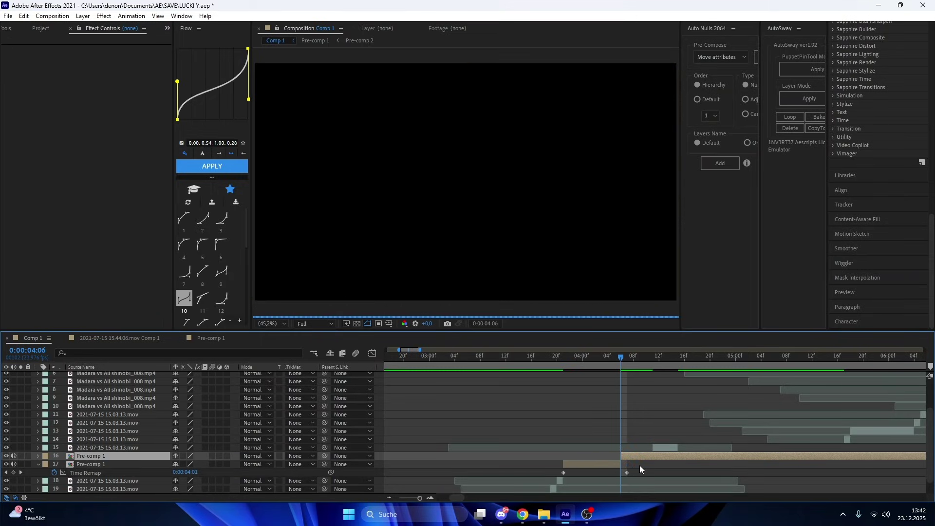
pyautogui.press('Delete')
# Step: Apply a Flow easing curve of 0.01, 0.43, 0.99, 0.38 to Pre-comp 1's Time Remap keyframes
pyautogui.click(582, 356)
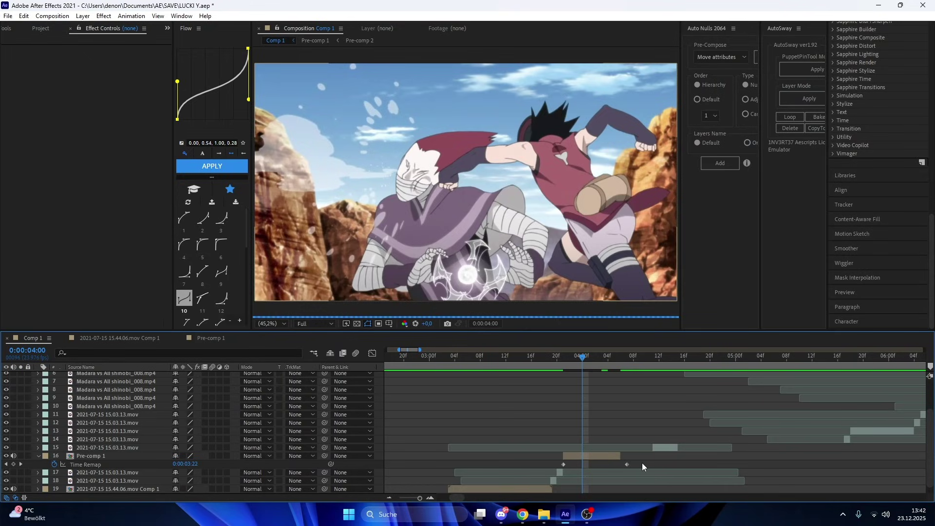
pyautogui.click(361, 290)
pyautogui.moveTo(178, 84); pyautogui.dragTo(179, 90)
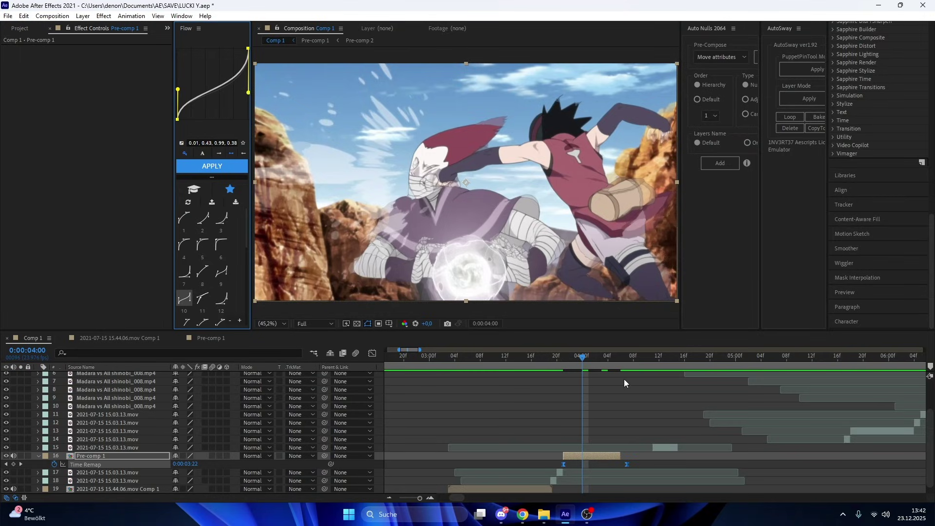
# Step: Play back the eased transition from 0:00:02:11 and replay it from around 0:00:03:07
pyautogui.click(650, 437)
pyautogui.moveTo(609, 358); pyautogui.dragTo(378, 361)
pyautogui.scroll(-1, 586, 442)
pyautogui.press('space')
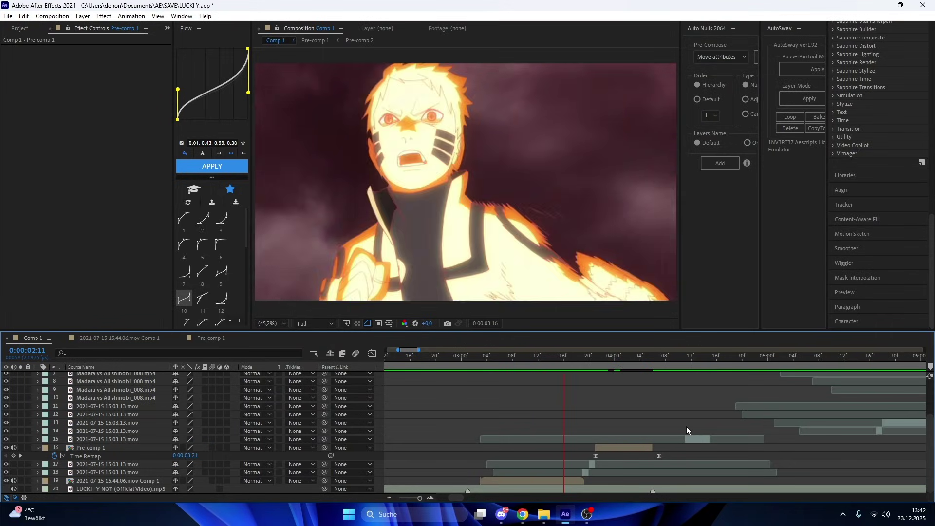
pyautogui.click(508, 361)
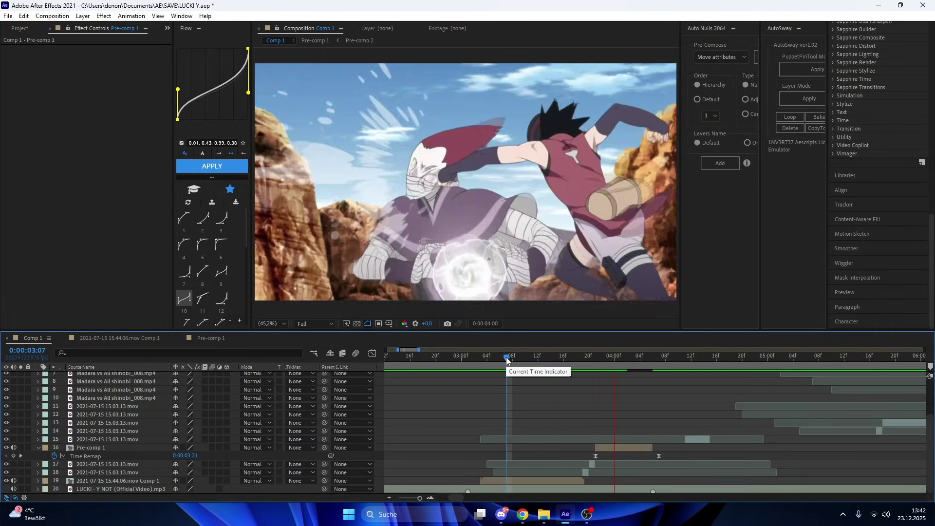
pyautogui.click(469, 364)
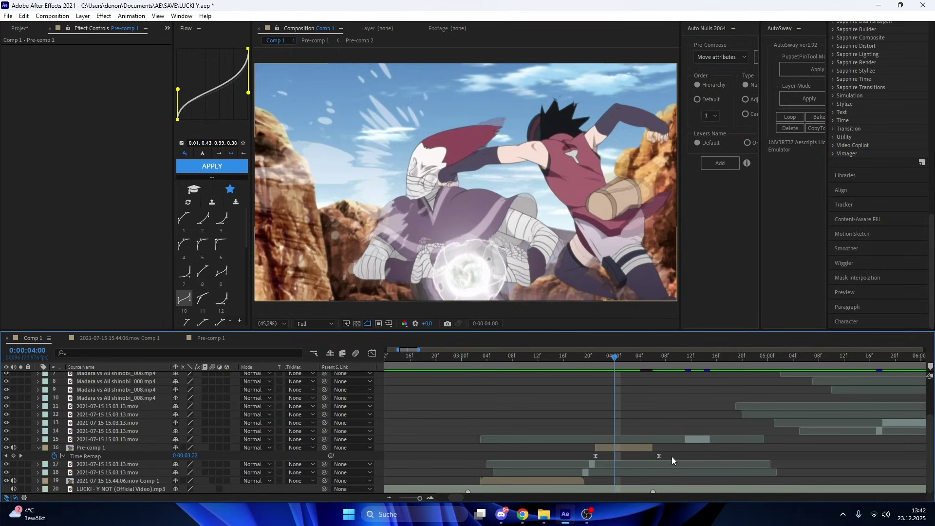
# Step: Apply a steeper Flow curve of 0.00, 0.67, 1.00, 0.22 to Pre-comp 1's Time Remap keyframes
pyautogui.click(568, 450)
pyautogui.moveTo(178, 92); pyautogui.dragTo(177, 73)
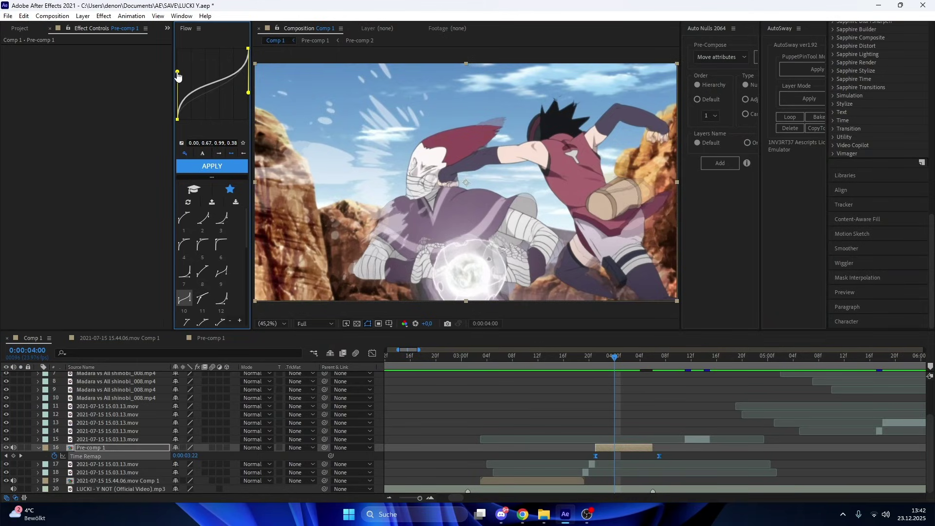
pyautogui.click(224, 168)
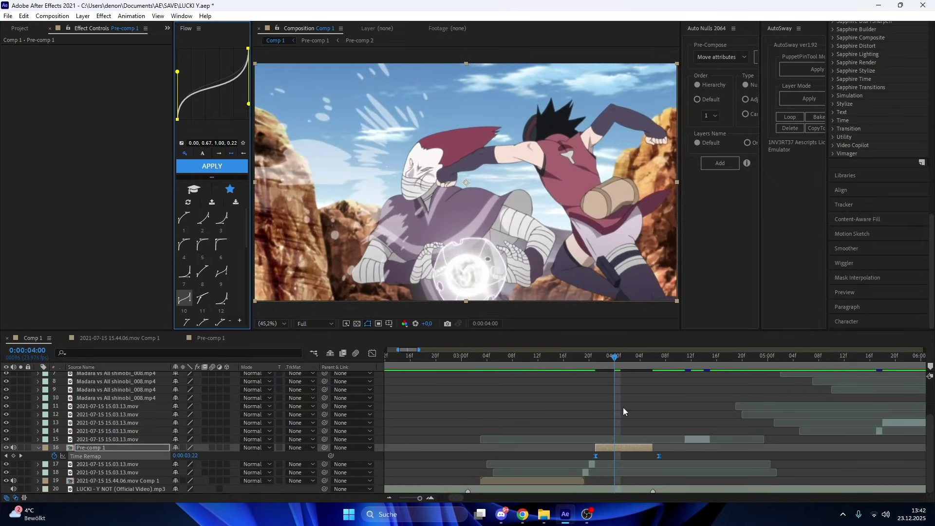
pyautogui.click(623, 408)
# Step: Play back Comp 1 from 0:00:00:13 to check the new easing against the music
pyautogui.moveTo(582, 358); pyautogui.dragTo(253, 388)
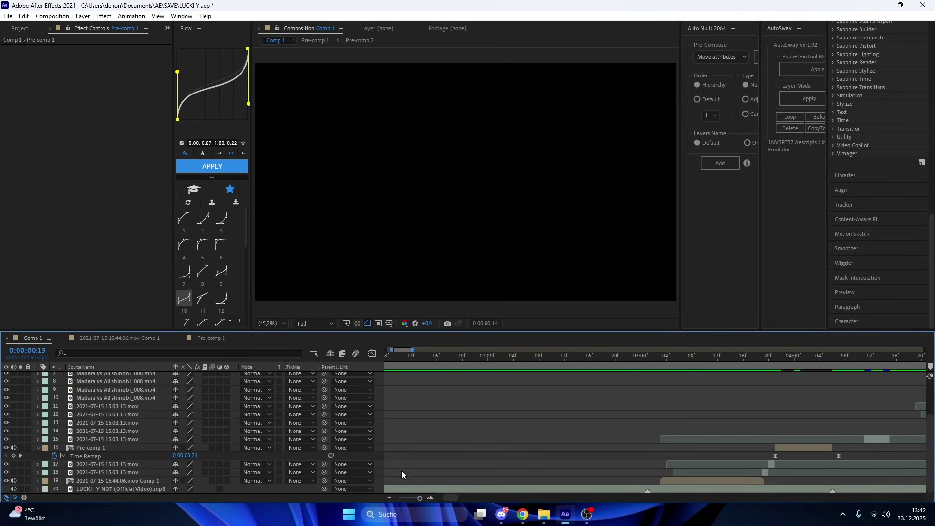
pyautogui.click(389, 497)
pyautogui.click(429, 497)
pyautogui.click(429, 498)
pyautogui.hscroll(1, 520, 463)
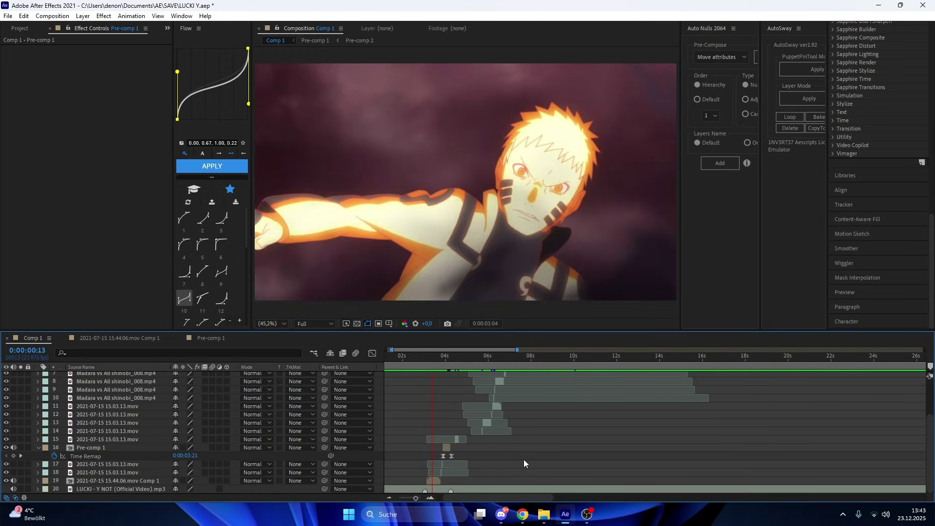
# Step: Move the layer 15 clip to start at 0:00:04:04 and extend its out point to the end of its footage
pyautogui.click(448, 366)
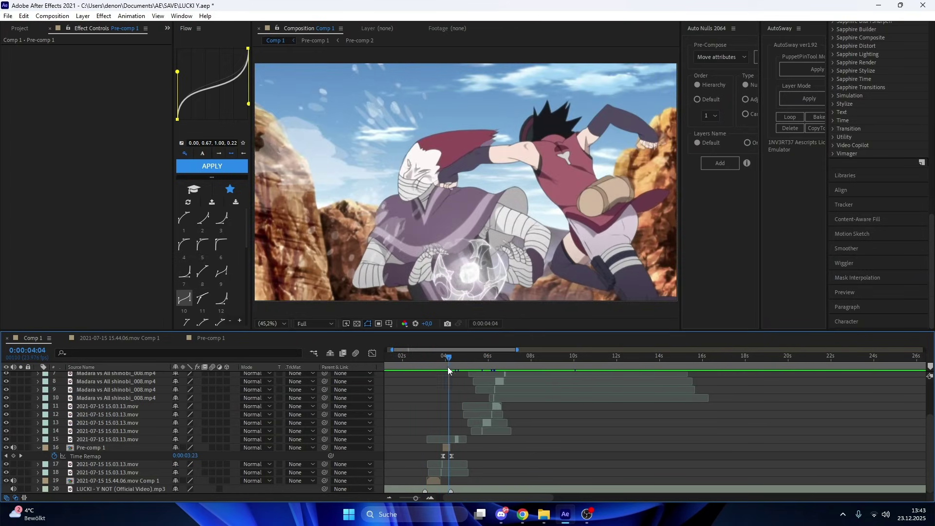
pyautogui.click(431, 498)
pyautogui.click(432, 497)
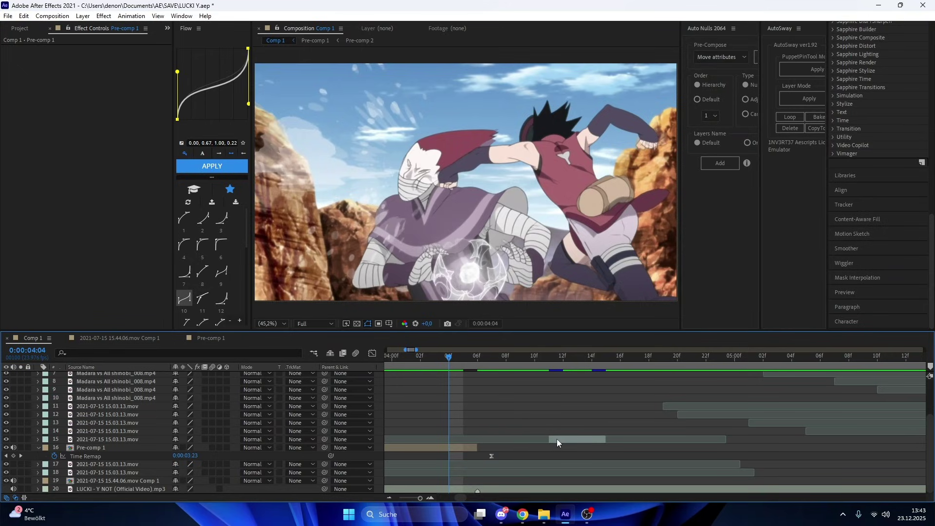
pyautogui.moveTo(557, 439); pyautogui.dragTo(479, 437)
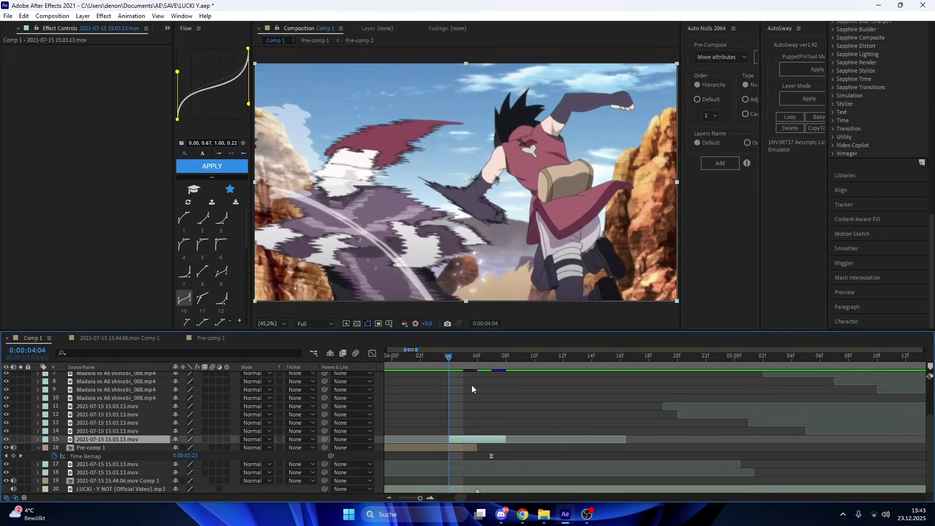
pyautogui.moveTo(449, 355); pyautogui.dragTo(572, 390)
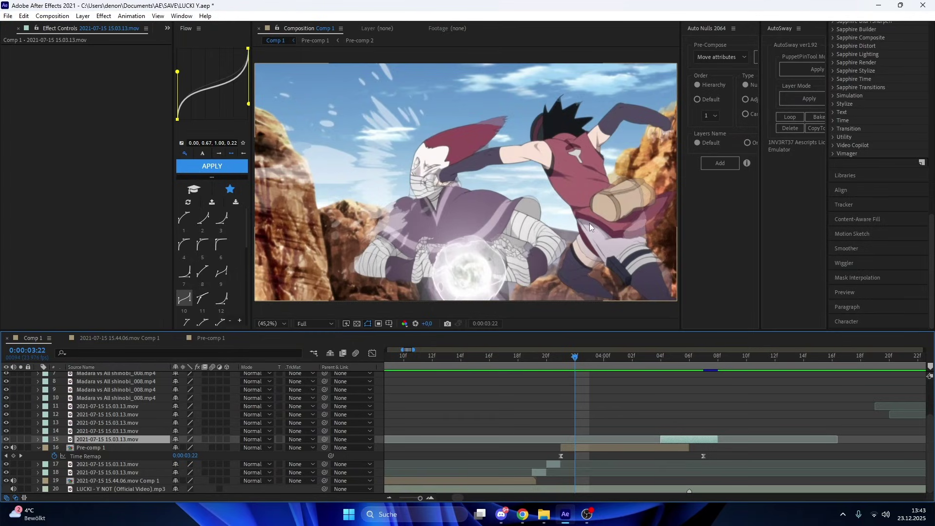
pyautogui.moveTo(576, 359)
pyautogui.mouseDown()
pyautogui.moveTo(657, 372)
pyautogui.moveTo(581, 377)
pyautogui.mouseUp()
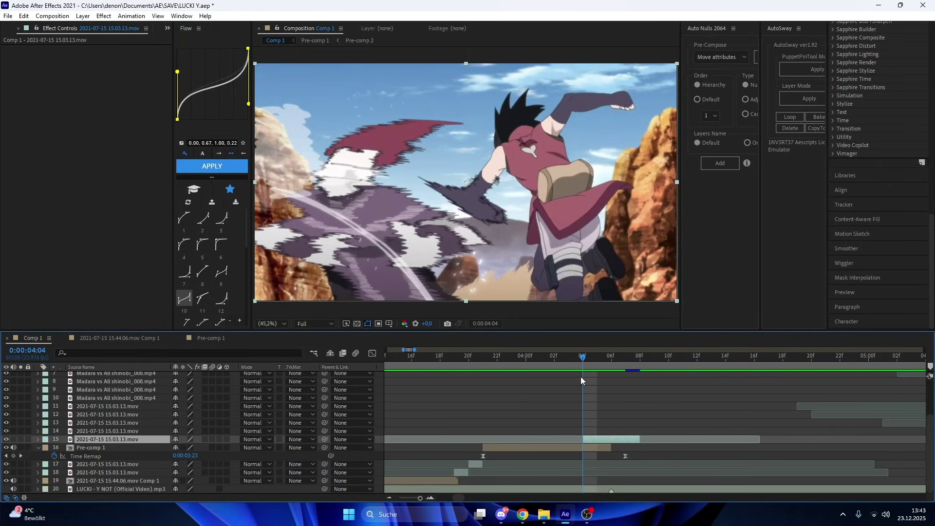
pyautogui.hotkey('ctrl', 'z')
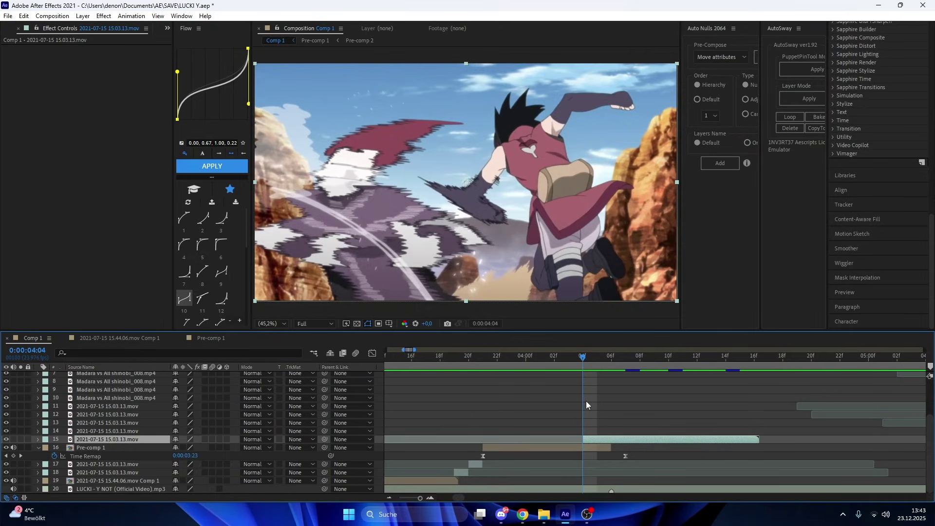
# Step: Split the layer 15 clip at 0:00:04:05 and slide the second piece one frame earlier
pyautogui.hotkey('ctrl', 'shift', 'd')
pyautogui.moveTo(643, 440); pyautogui.dragTo(630, 440)
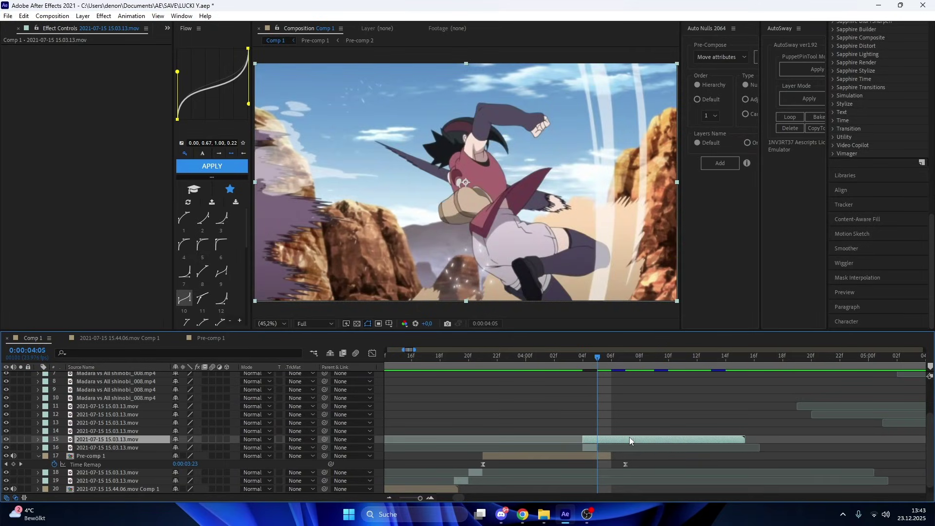
pyautogui.hotkey('ctrl', 'shift', 'd')
pyautogui.click(591, 448)
pyautogui.press('Delete')
pyautogui.moveTo(597, 361)
pyautogui.mouseDown()
pyautogui.moveTo(624, 366)
pyautogui.moveTo(398, 390)
pyautogui.moveTo(656, 366)
pyautogui.moveTo(526, 370)
pyautogui.moveTo(598, 370)
pyautogui.mouseUp()
# Step: Trim the split pieces on layers 15 and 16 to consecutive single frames at 0:00:04:05 and 0:00:04:04, and select both
pyautogui.click(627, 440)
pyautogui.hotkey('ctrl', 'shift', 'd')
pyautogui.press('Delete')
pyautogui.click(604, 440)
pyautogui.hotkey('alt', ']')
pyautogui.keyDown('shift'); pyautogui.click(591, 447); pyautogui.keyUp('shift')
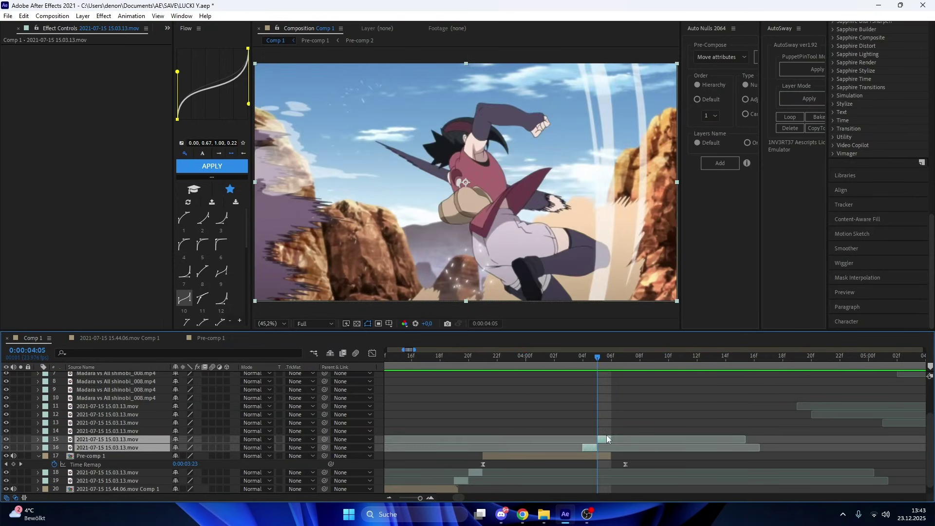
# Step: Shift both one-frame pieces one frame later so the first starts at 0:00:04:05, and play back the transition
pyautogui.click(606, 434)
pyautogui.click(600, 439)
pyautogui.click(600, 439)
pyautogui.keyDown('shift'); pyautogui.click(598, 446); pyautogui.keyUp('shift')
pyautogui.moveTo(601, 441); pyautogui.dragTo(614, 440)
pyautogui.moveTo(580, 356); pyautogui.dragTo(380, 366)
pyautogui.press('space')
# Step: Delete the one-frame piece at 0:00:04:06, move the remaining piece to that frame, and check the cut after Pre-comp 1
pyautogui.moveTo(439, 354); pyautogui.dragTo(641, 387)
pyautogui.click(656, 466)
pyautogui.click(651, 440)
pyautogui.press('Delete')
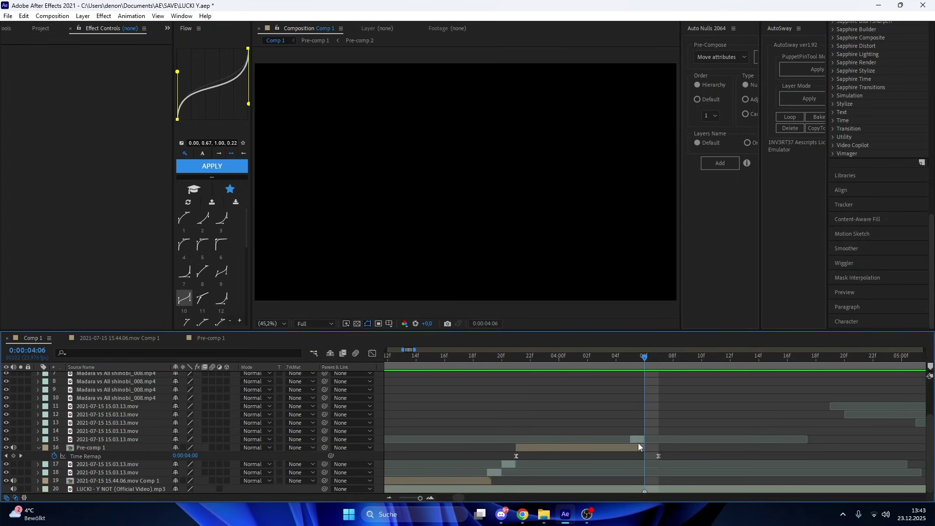
pyautogui.click(637, 441)
pyautogui.moveTo(638, 441); pyautogui.dragTo(653, 441)
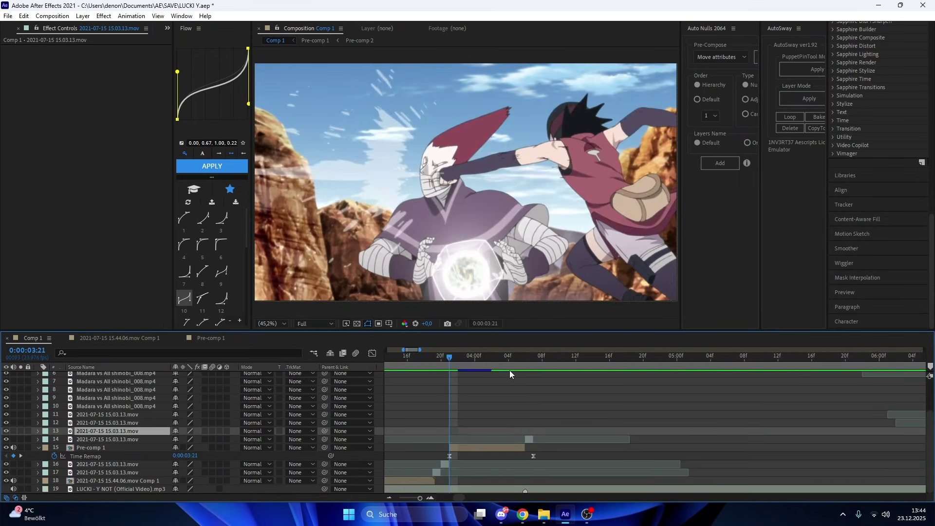
pyautogui.moveTo(510, 360)
pyautogui.mouseDown()
pyautogui.moveTo(525, 373)
pyautogui.moveTo(504, 373)
pyautogui.moveTo(527, 366)
pyautogui.mouseUp()
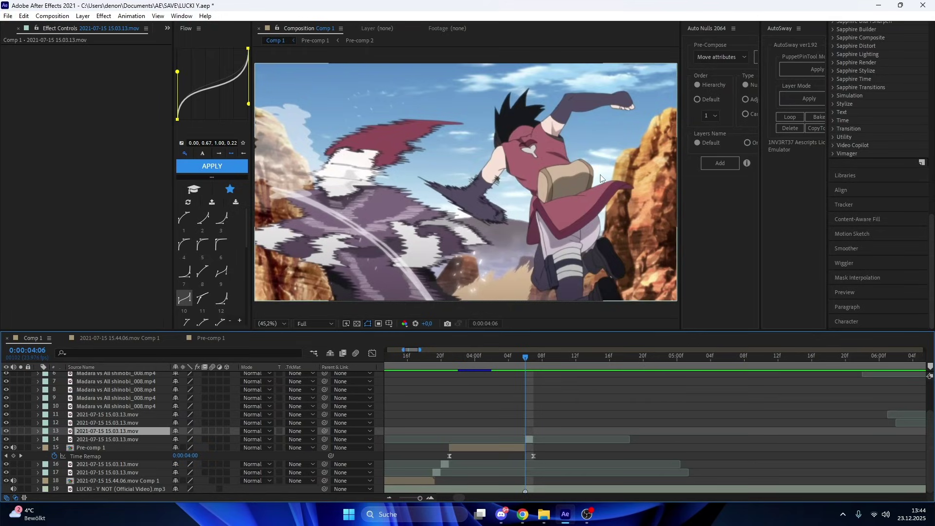
# Step: Paste the Madara vs All shinobi_008.mp4 clip at 0:00:04:07, extend its end, and remove any part before that frame
pyautogui.click(537, 364)
pyautogui.hotkey('ctrl', 'alt', 'v')
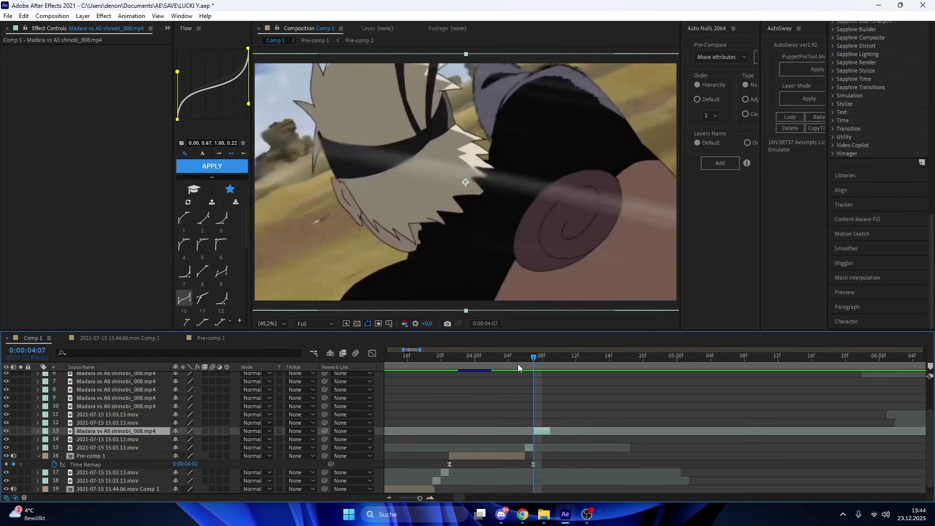
pyautogui.moveTo(544, 435); pyautogui.dragTo(853, 430)
pyautogui.hotkey('ctrl', 'shift', 'd')
pyautogui.click(515, 439)
pyautogui.press('Delete')
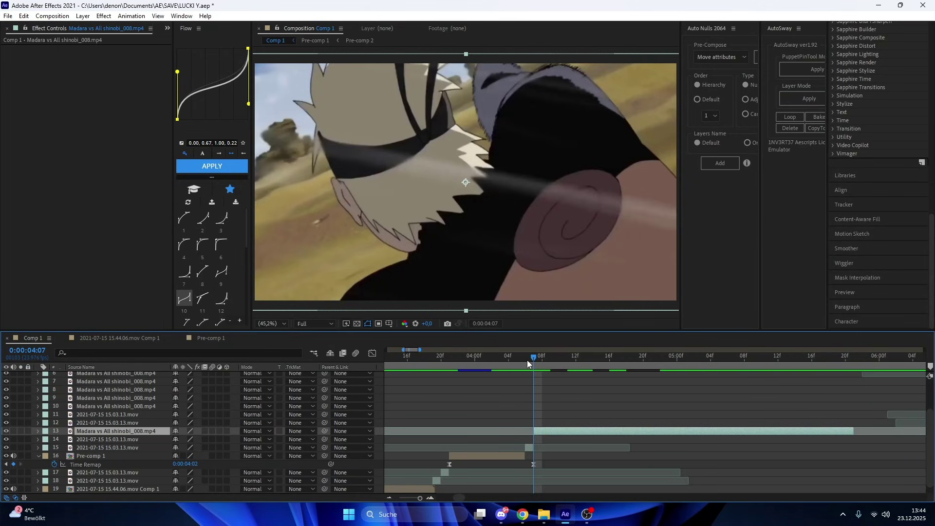
# Step: Move the Madara clip's start to 0:00:04:11 and fill in from 0:00:04:07 with a split piece of the 15.03.13.mov clip slid two frames earlier
pyautogui.moveTo(537, 357); pyautogui.dragTo(701, 454)
pyautogui.hotkey('ctrl', 'shift', 'd')
pyautogui.moveTo(612, 448); pyautogui.dragTo(593, 445)
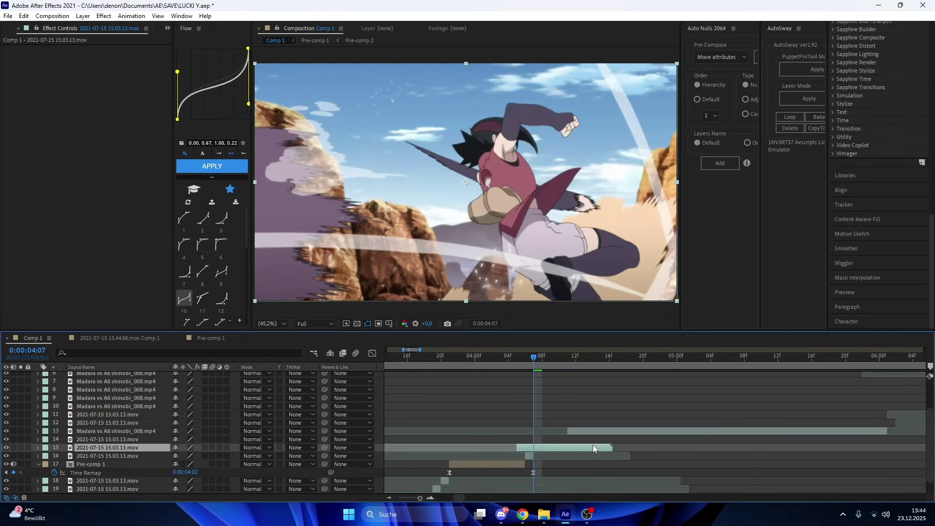
pyautogui.hotkey('ctrl', 'shift', 'd')
pyautogui.click(522, 455)
pyautogui.press('Delete')
# Step: Split the layer 15 clip at 0:00:04:08, slide the second piece three frames earlier, and cut away its part before 0:00:04:08
pyautogui.moveTo(531, 361); pyautogui.dragTo(540, 363)
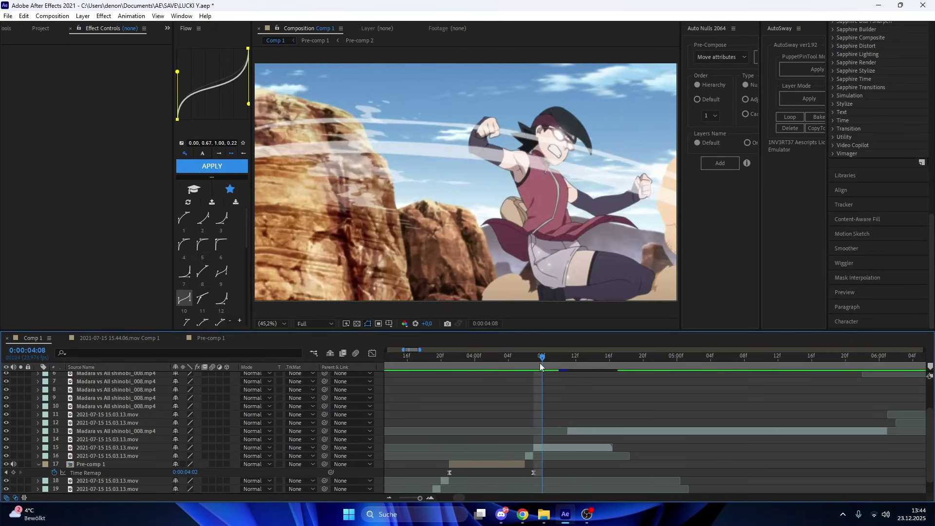
pyautogui.click(562, 447)
pyautogui.hotkey('ctrl', 'shift', 'd')
pyautogui.moveTo(579, 446); pyautogui.dragTo(559, 444)
pyautogui.hotkey('ctrl', 'shift', 'd')
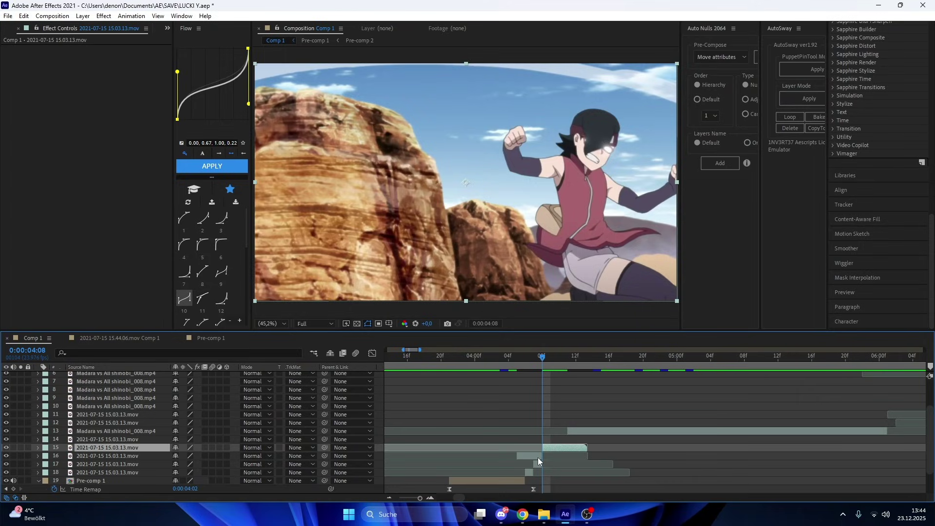
pyautogui.click(530, 454)
pyautogui.press('Delete')
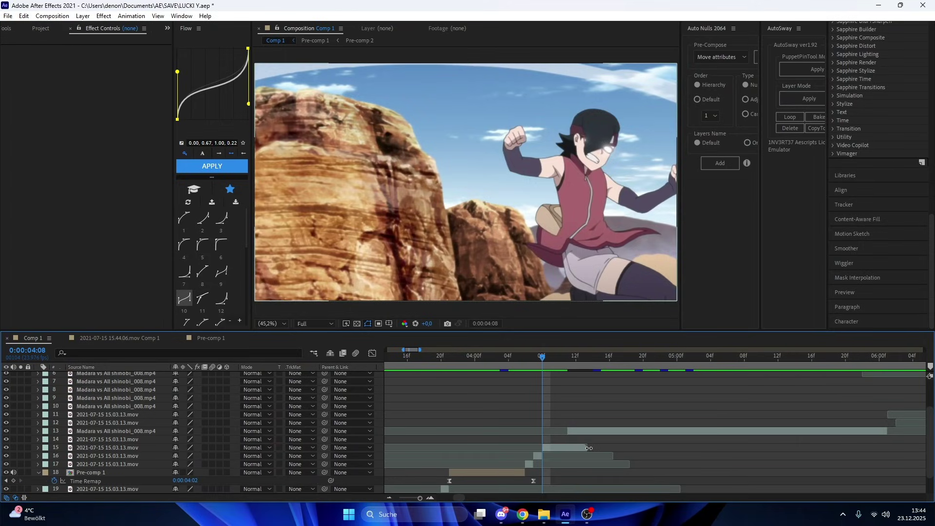
# Step: Trim the last 15.03.13.mov piece to one frame at 0:00:04:08 and move the Madara clip to start at 0:00:04:09
pyautogui.moveTo(577, 431); pyautogui.dragTo(561, 431)
pyautogui.scroll(-1, 461, 432)
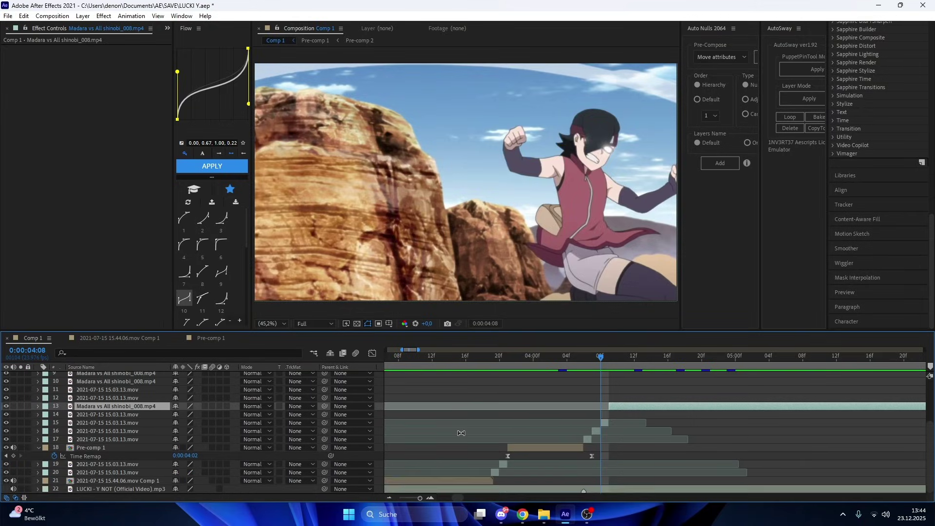
# Step: Open the 2021-07-15 15.44.06.mov Comp 1 precomp from Comp 1 and play it back
pyautogui.hscroll(-3, 460, 432)
pyautogui.moveTo(479, 372); pyautogui.dragTo(527, 372)
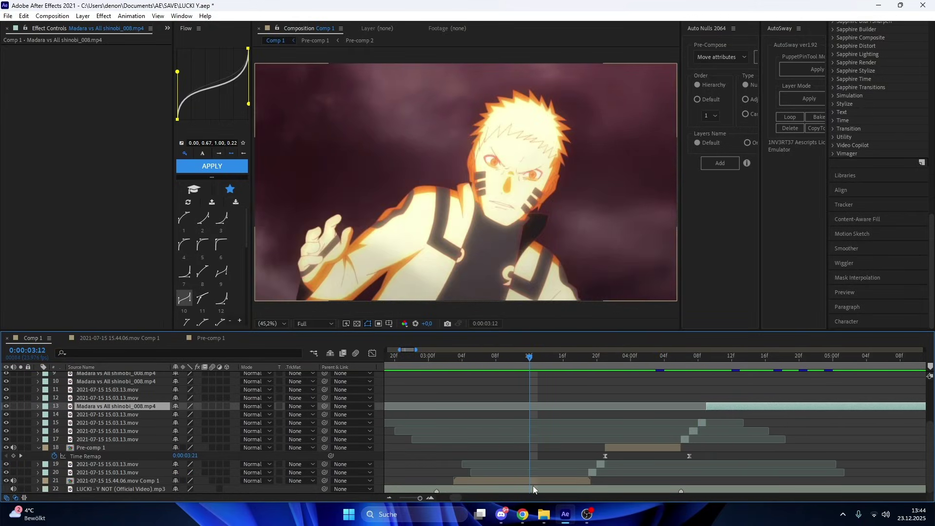
pyautogui.doubleClick(524, 481)
pyautogui.press('space')
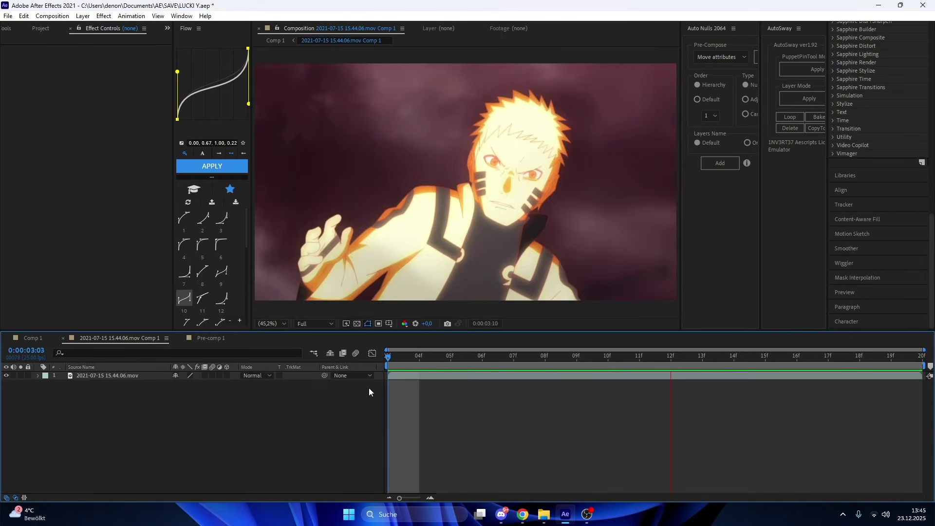